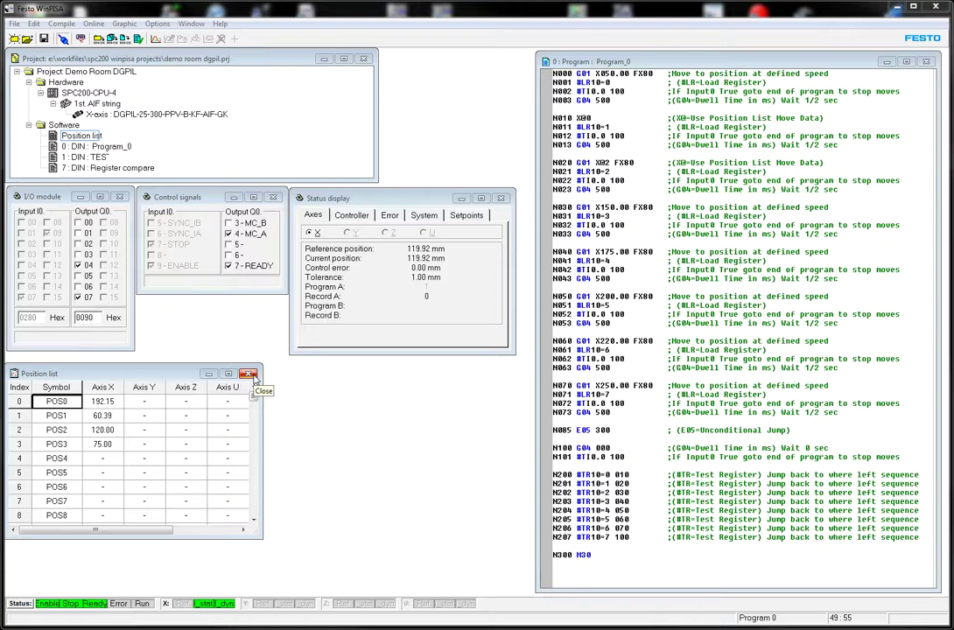
- Close the Position list, Status display, Control signals and I/O module windows
{"action": "left_click", "coordinate": [252, 375]}
{"action": "left_click", "coordinate": [501, 198]}
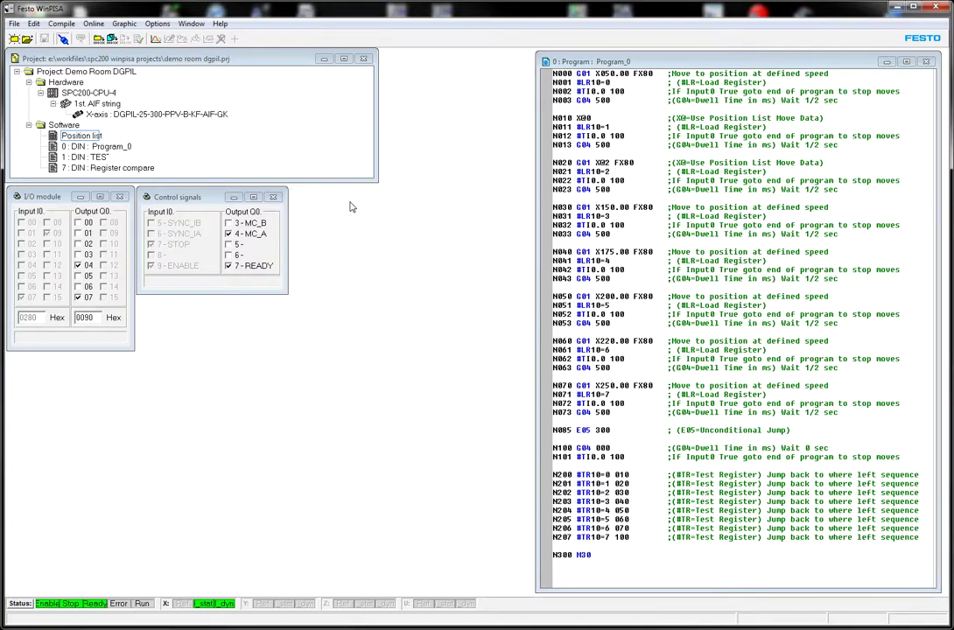
{"action": "left_click", "coordinate": [274, 198]}
{"action": "left_click", "coordinate": [120, 197]}
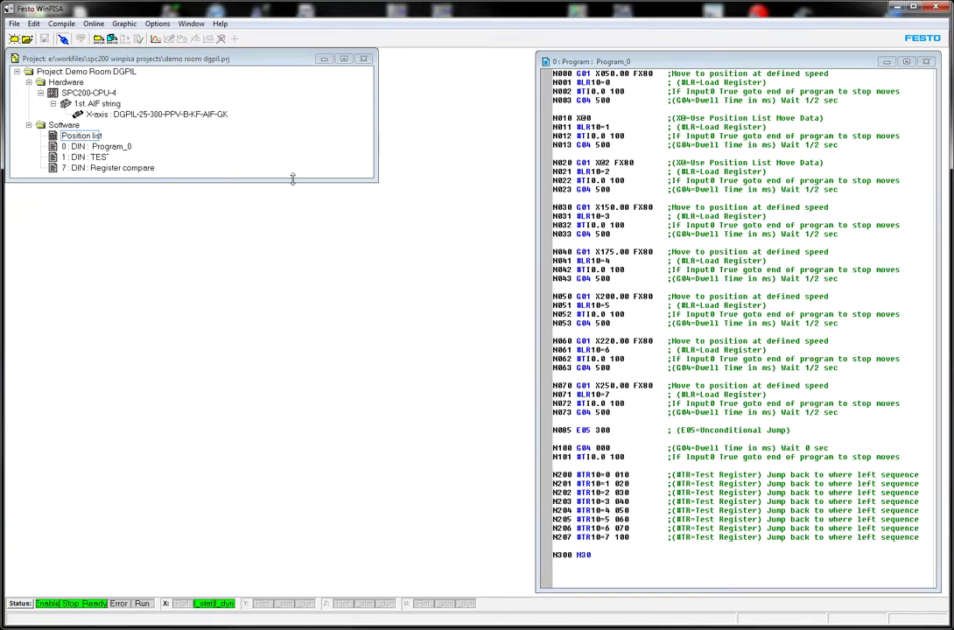
- Monitor the I/O module for address range 0.00 ... 0.15 via Online > Observe
{"action": "left_click", "coordinate": [93, 24]}
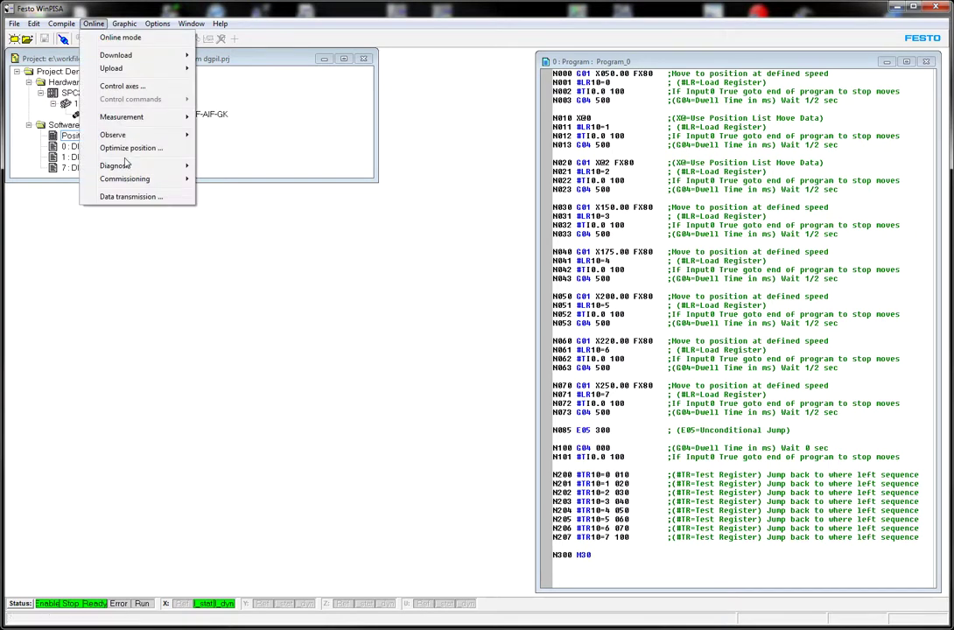
{"action": "mouse_move", "coordinate": [147, 120]}
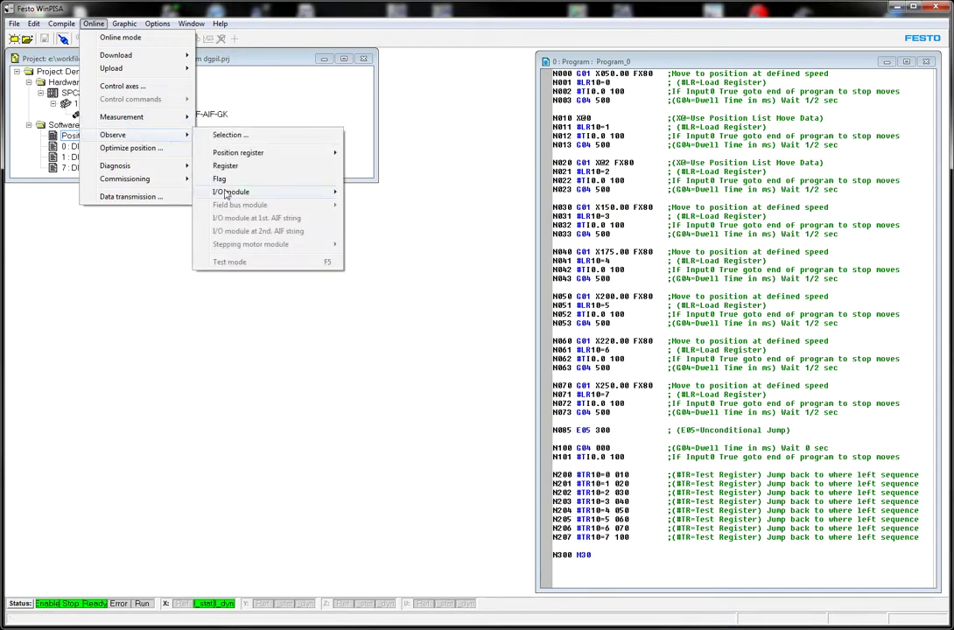
{"action": "mouse_move", "coordinate": [237, 191]}
{"action": "left_click", "coordinate": [433, 194]}
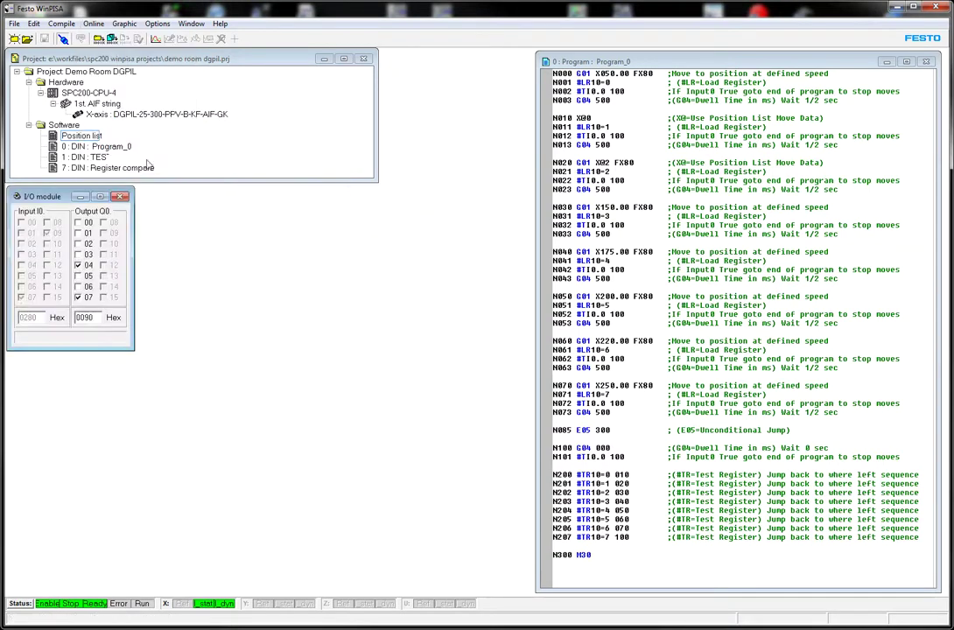
- Open the Control signals monitor from Online > Observe
{"action": "left_click", "coordinate": [94, 24]}
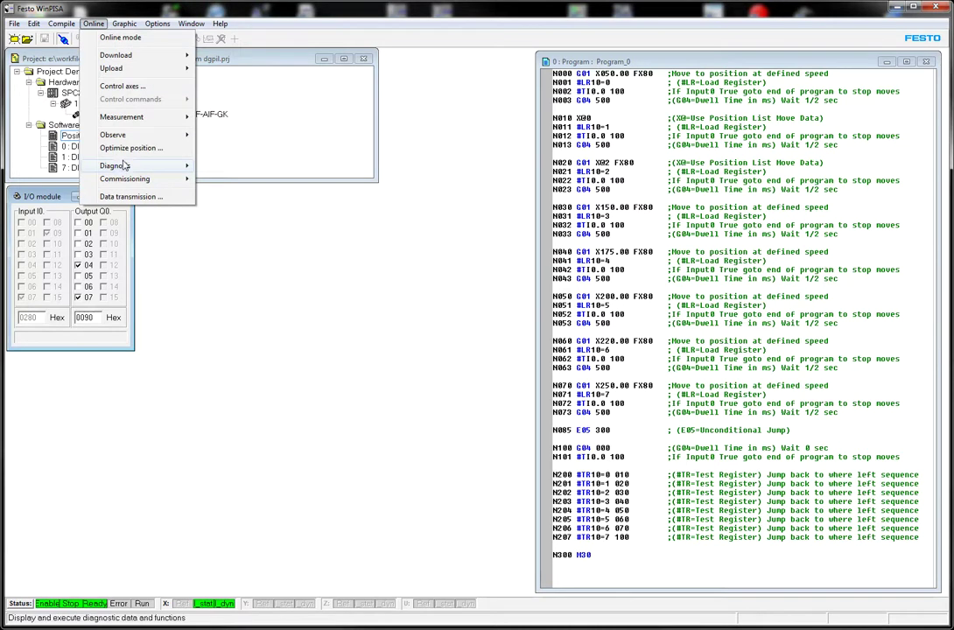
{"action": "mouse_move", "coordinate": [137, 136]}
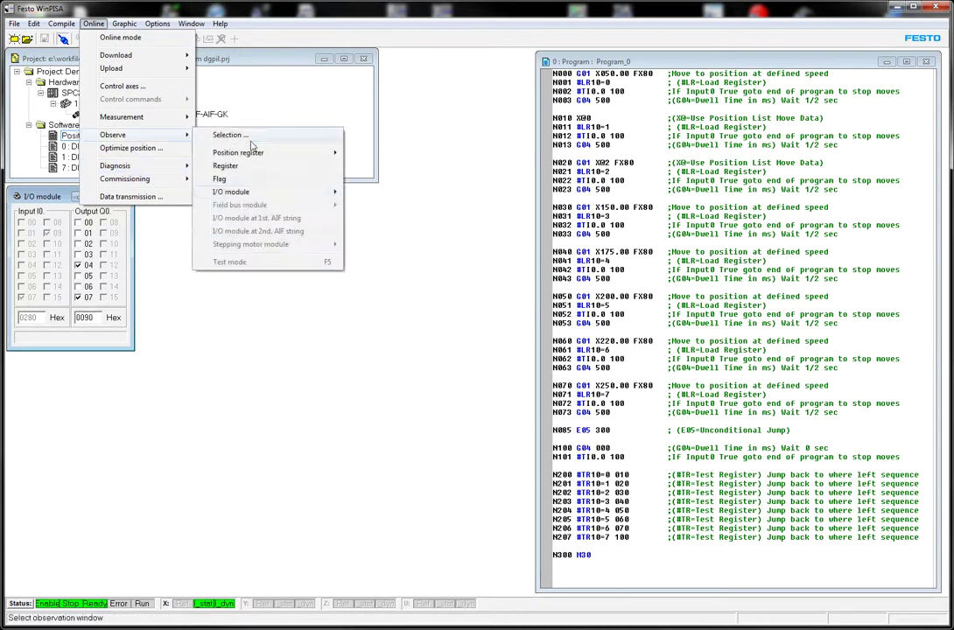
{"action": "mouse_move", "coordinate": [241, 192]}
{"action": "left_click", "coordinate": [403, 250]}
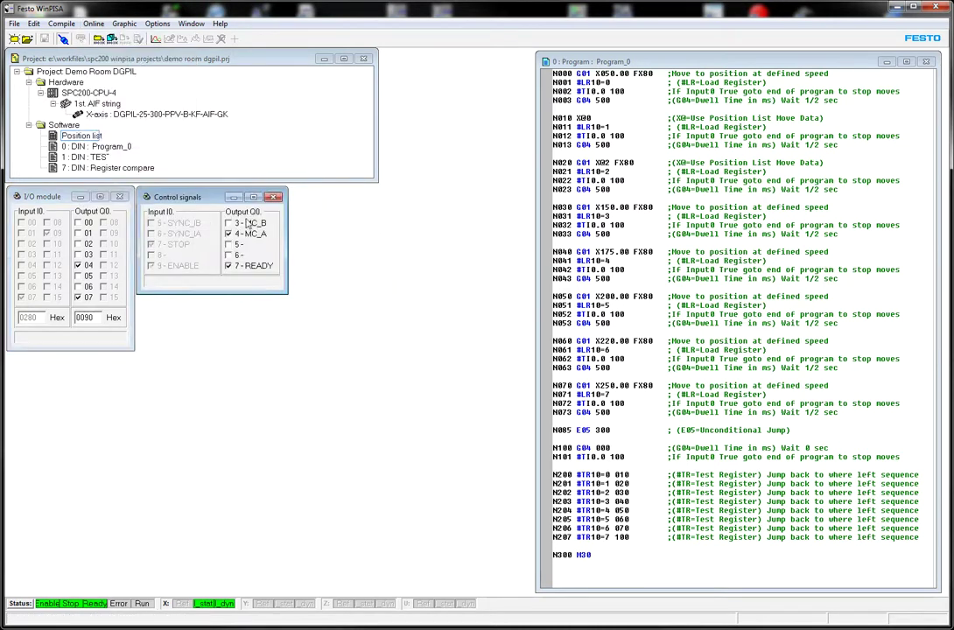
{"action": "left_click", "coordinate": [93, 24]}
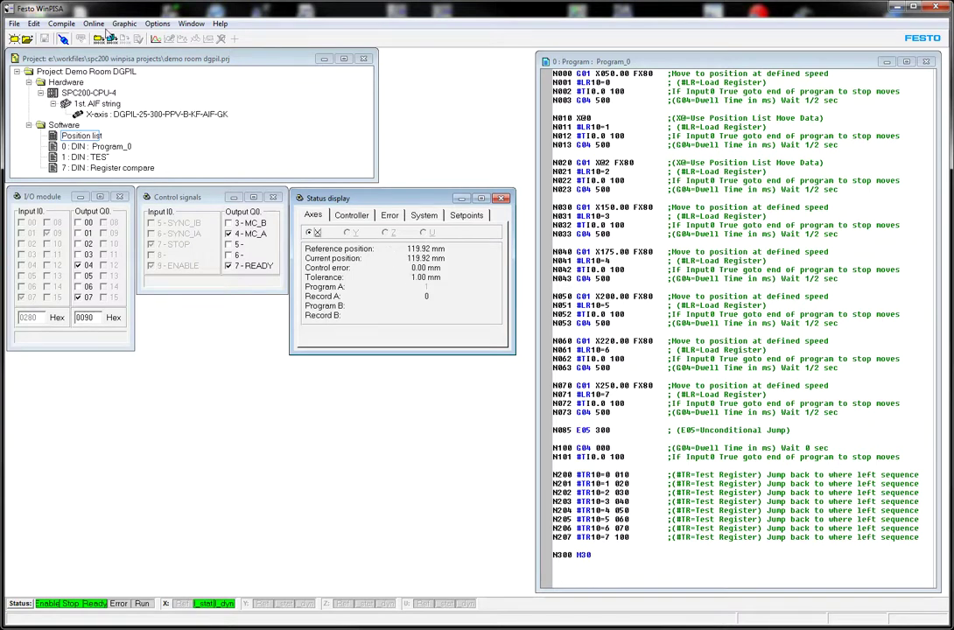
- Open the X-axis position register monitor and move it lower down
{"action": "left_click", "coordinate": [94, 23]}
{"action": "mouse_move", "coordinate": [122, 140]}
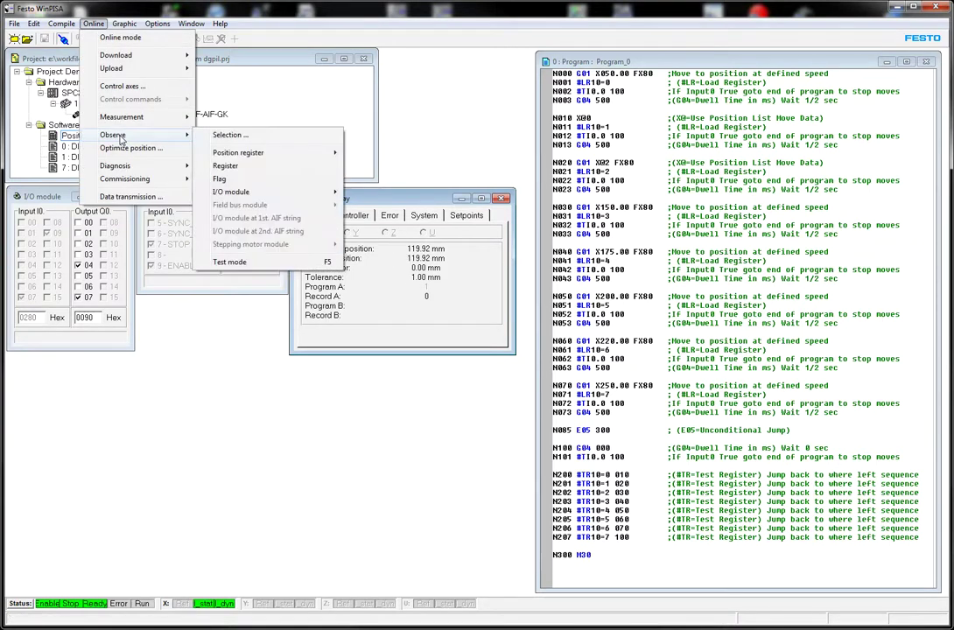
{"action": "mouse_move", "coordinate": [315, 153]}
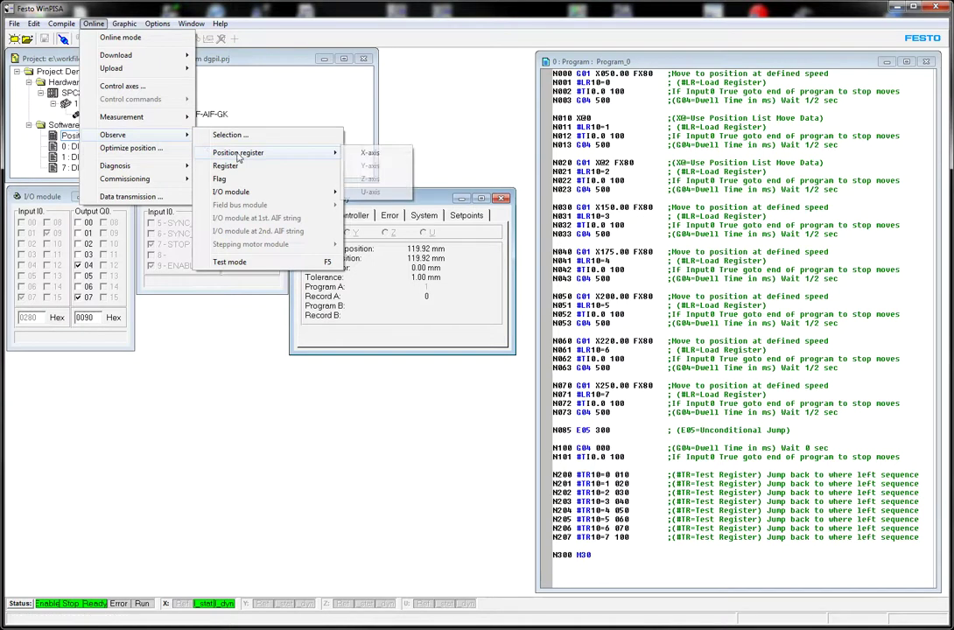
{"action": "left_click", "coordinate": [370, 156]}
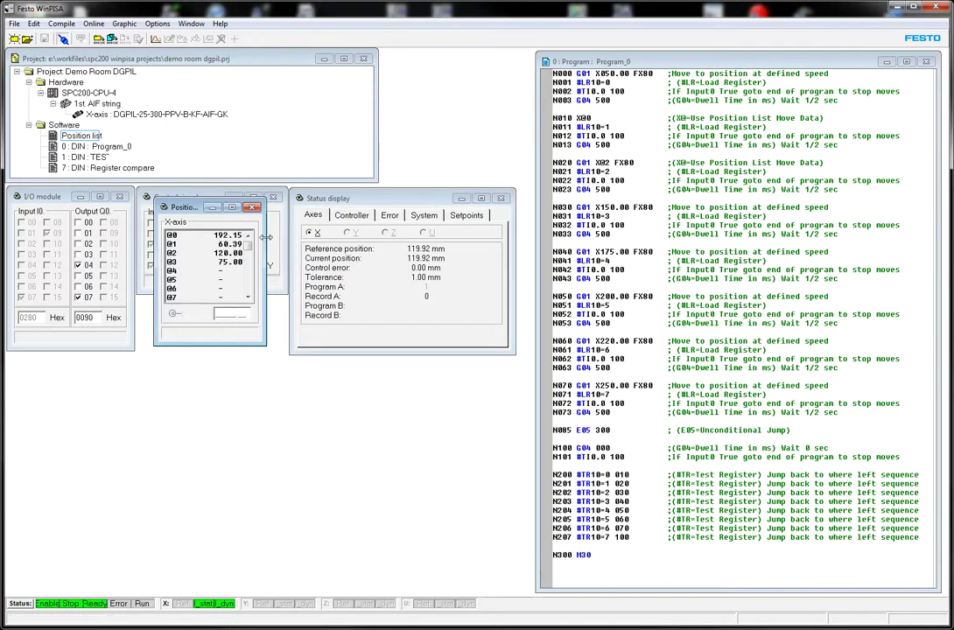
{"action": "left_click_drag", "start_coordinate": [194, 215], "coordinate": [219, 381]}
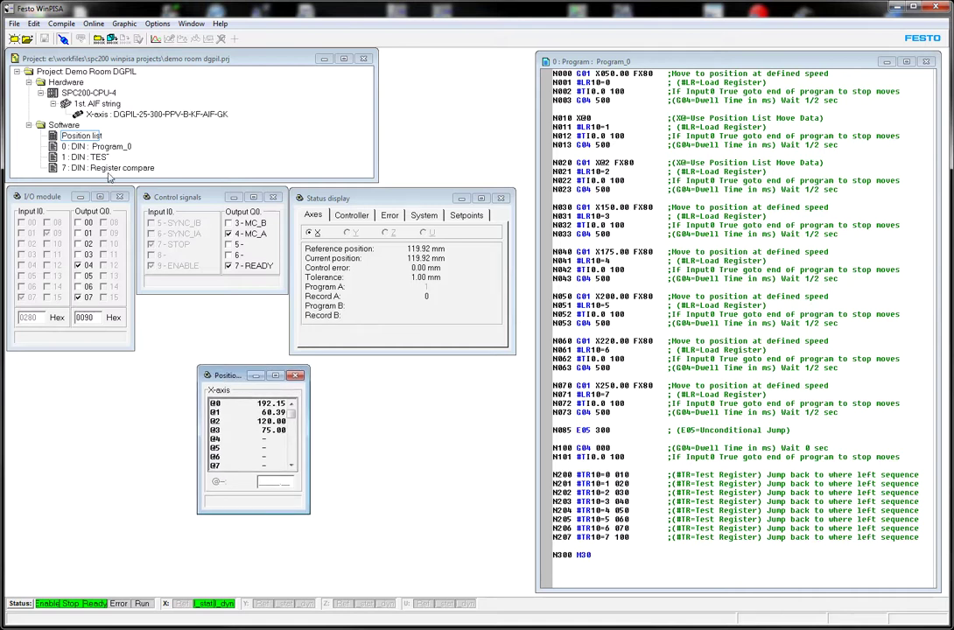
- Open the Position list from the project tree and place the position window beside it
{"action": "double_click", "coordinate": [81, 135]}
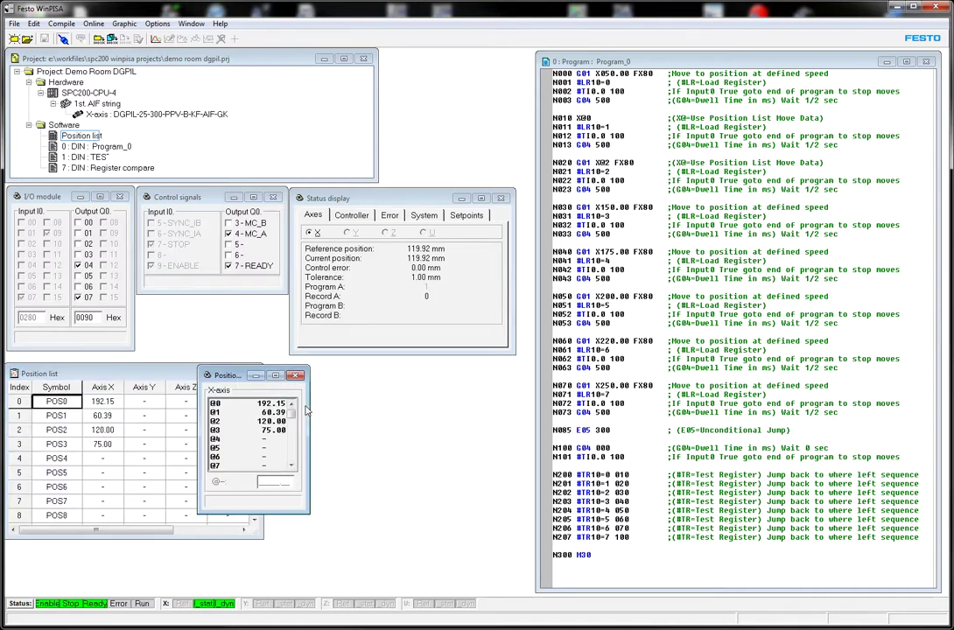
{"action": "left_click", "coordinate": [272, 375]}
{"action": "left_click_drag", "start_coordinate": [210, 377], "coordinate": [161, 379]}
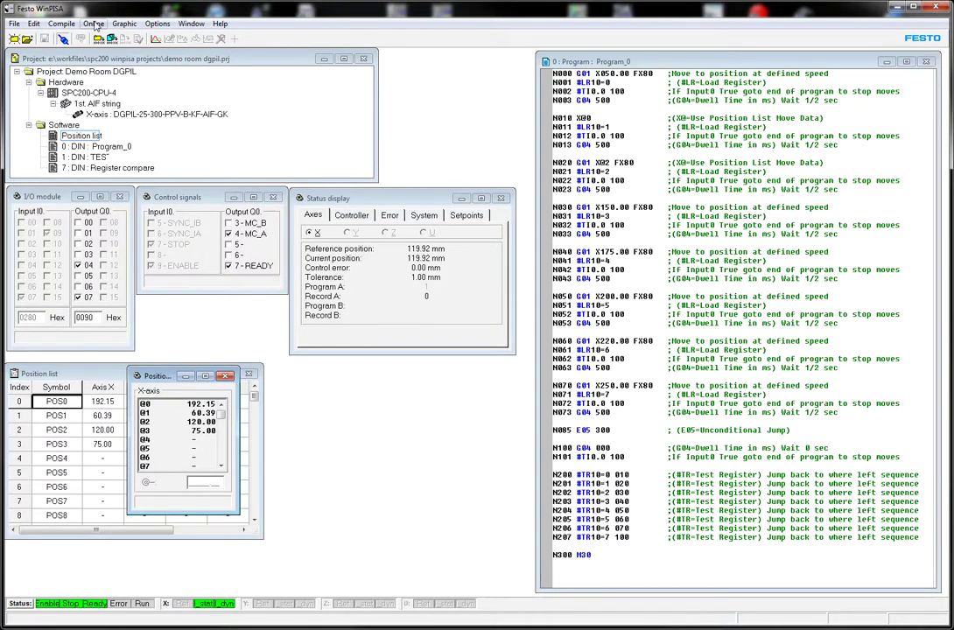
{"action": "left_click", "coordinate": [94, 24]}
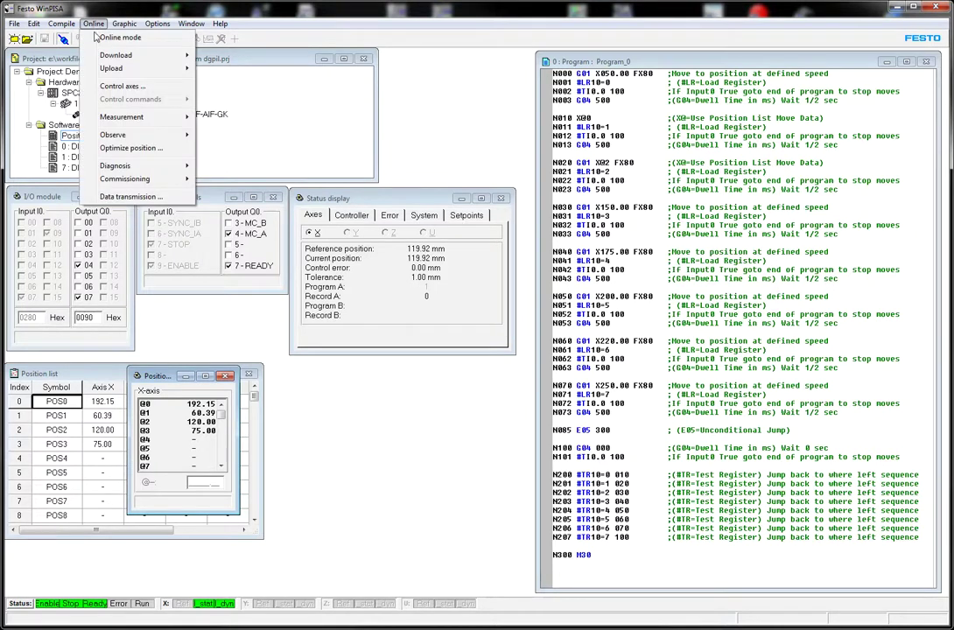
- Take axis control with Program 0 selected, accepting the fast-movement warning
{"action": "left_click", "coordinate": [147, 88]}
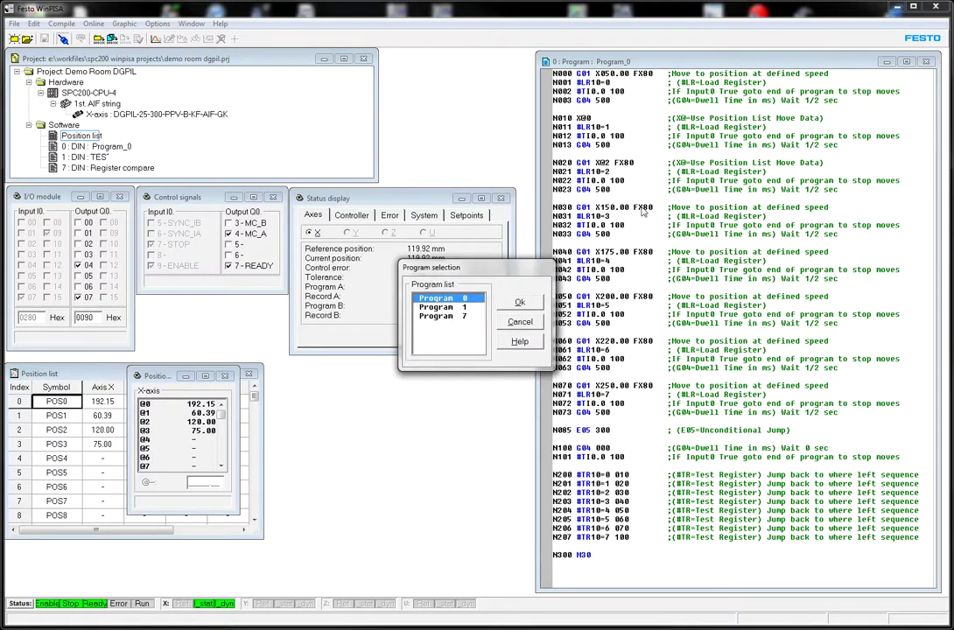
{"action": "left_click", "coordinate": [518, 303]}
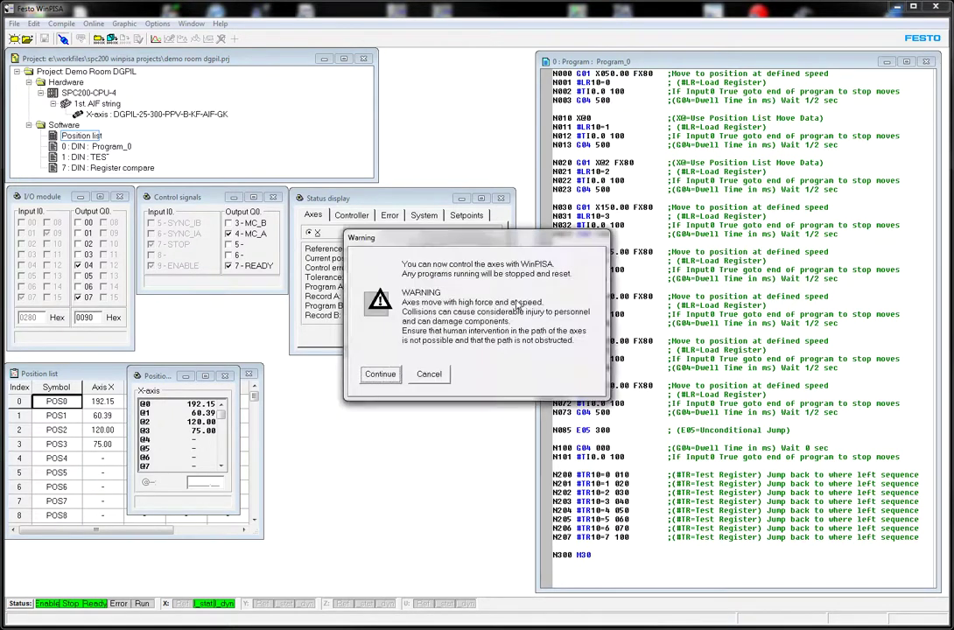
{"action": "left_click", "coordinate": [383, 379]}
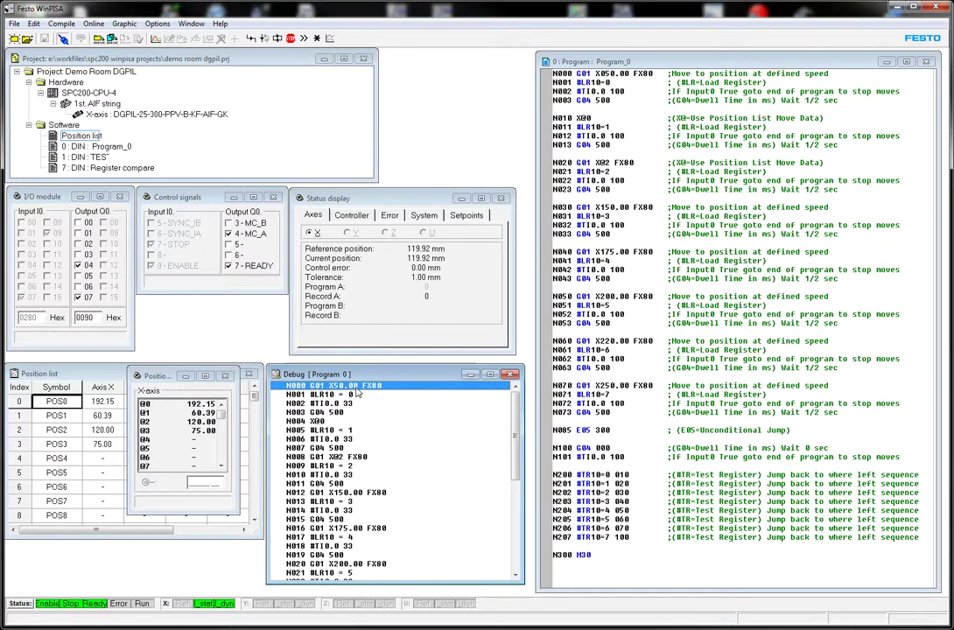
- Show the debugging commands for the Program 0 listing
{"action": "right_click", "coordinate": [371, 388]}
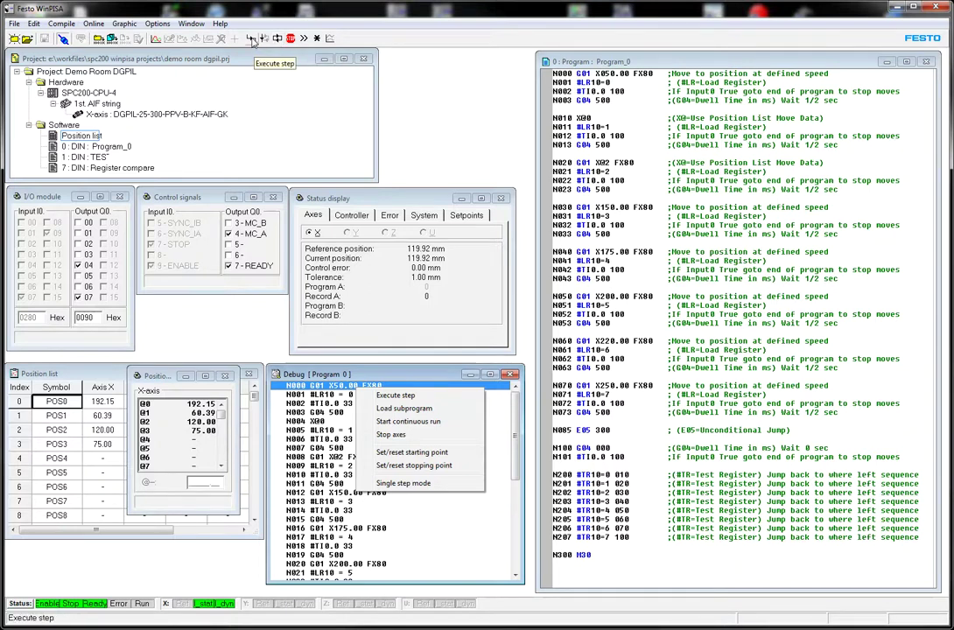
- Execute Program 0's first line N000, moving the axis to 50.01 mm
{"action": "left_click", "coordinate": [339, 395]}
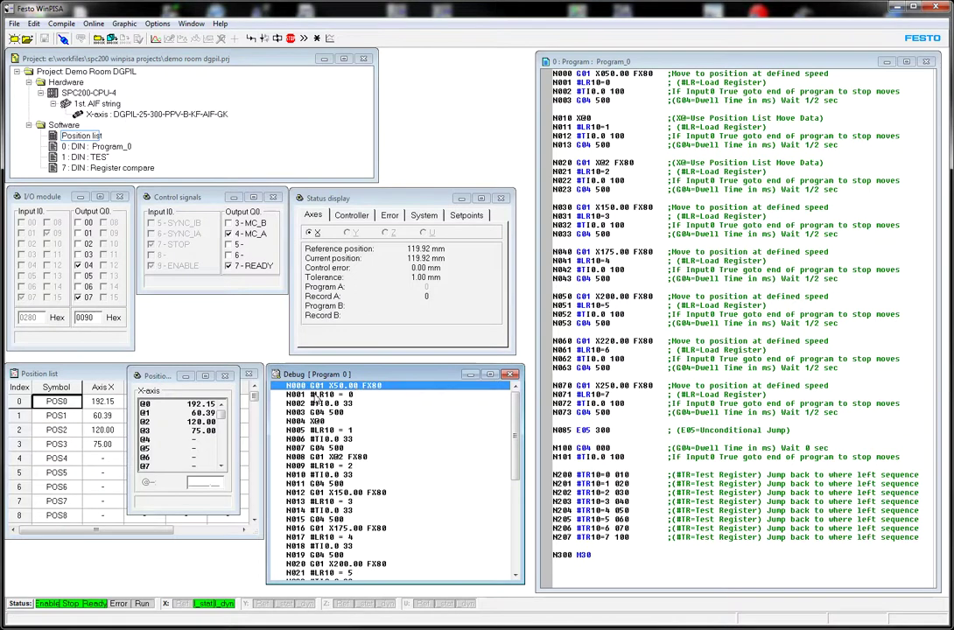
{"action": "left_click", "coordinate": [251, 40]}
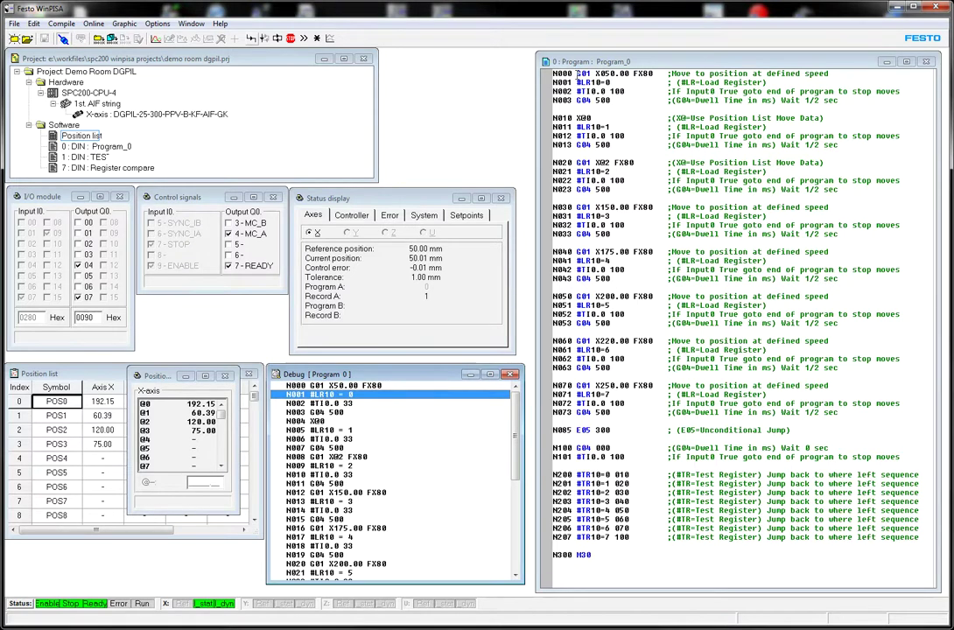
{"action": "left_click_drag", "start_coordinate": [576, 73], "coordinate": [849, 61]}
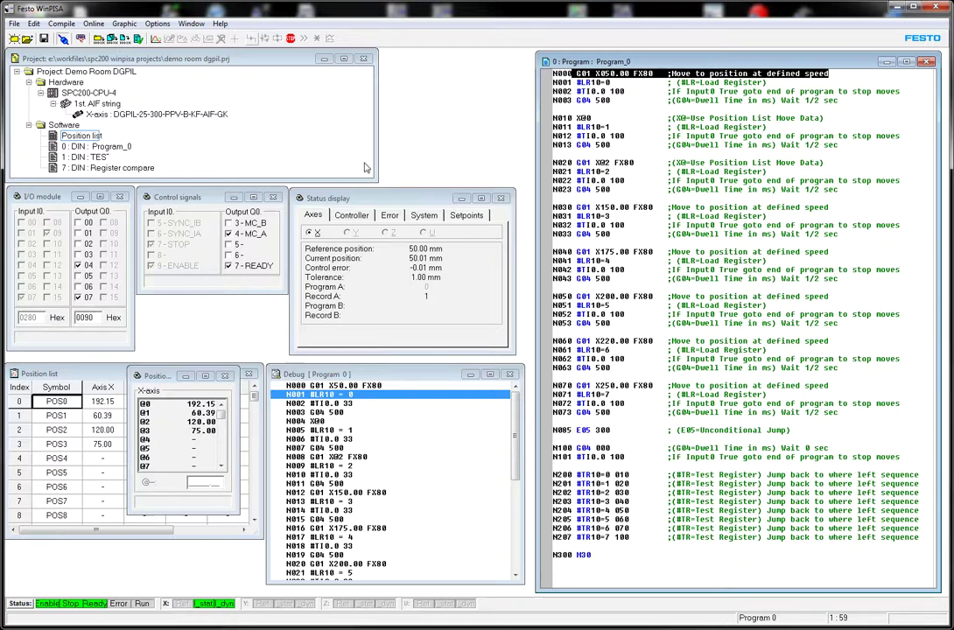
{"action": "left_click", "coordinate": [297, 374]}
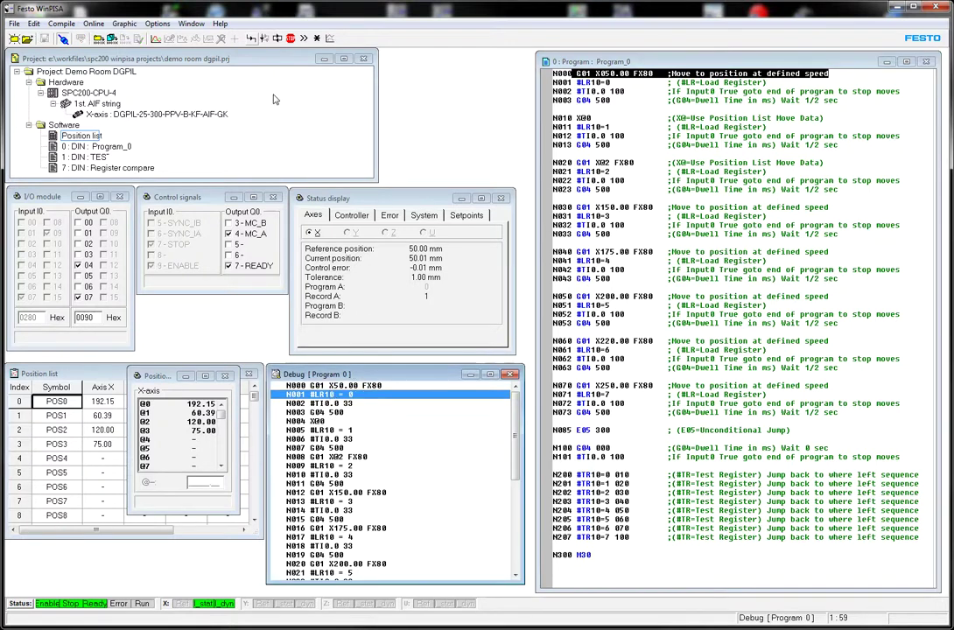
- Step Program 0 through N001 to N004, bringing the axis to about 192 mm
{"action": "left_click", "coordinate": [253, 41]}
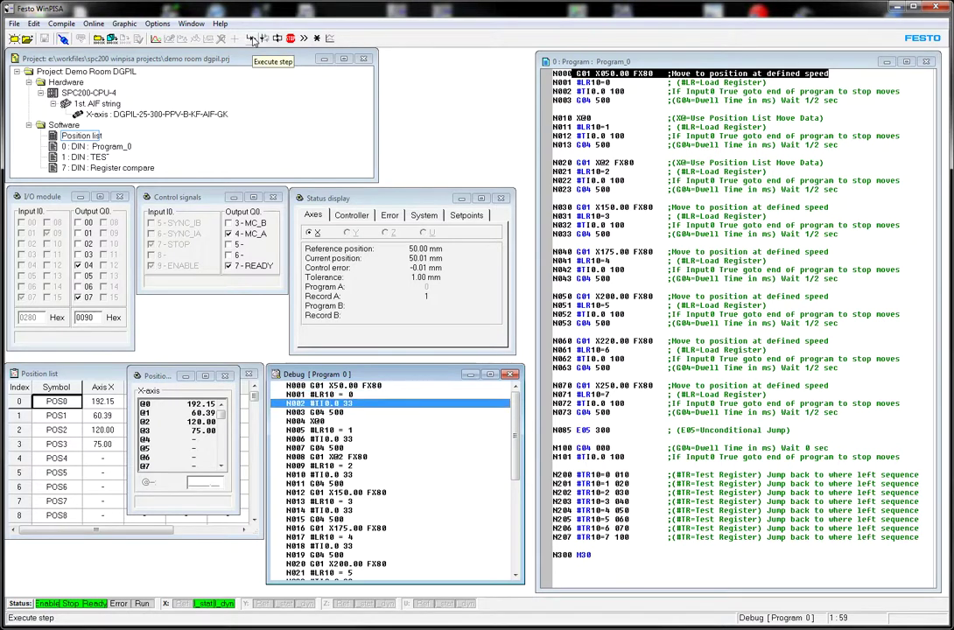
{"action": "left_click", "coordinate": [253, 41]}
{"action": "left_click", "coordinate": [253, 42]}
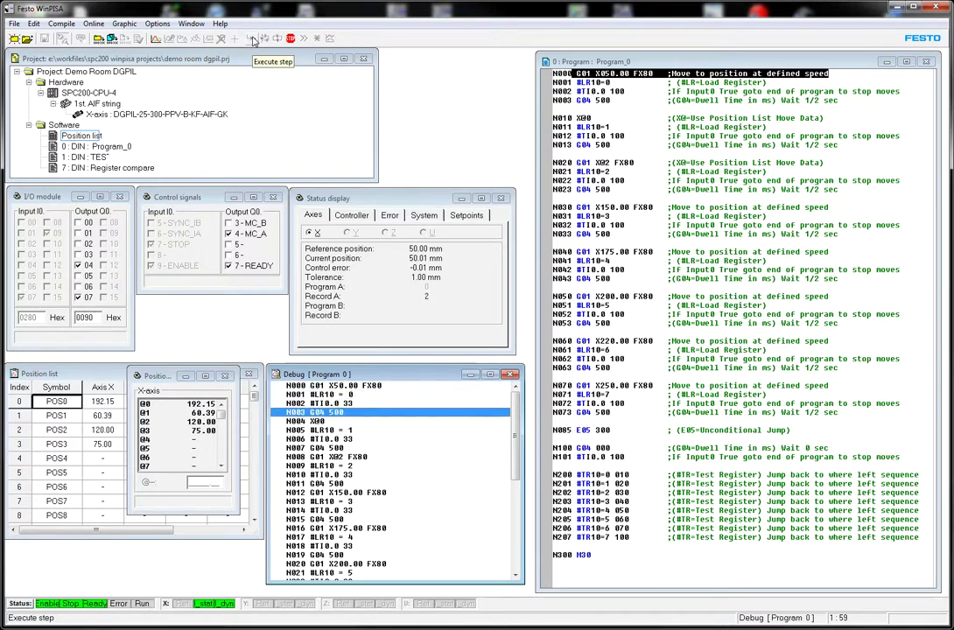
{"action": "left_click", "coordinate": [253, 41]}
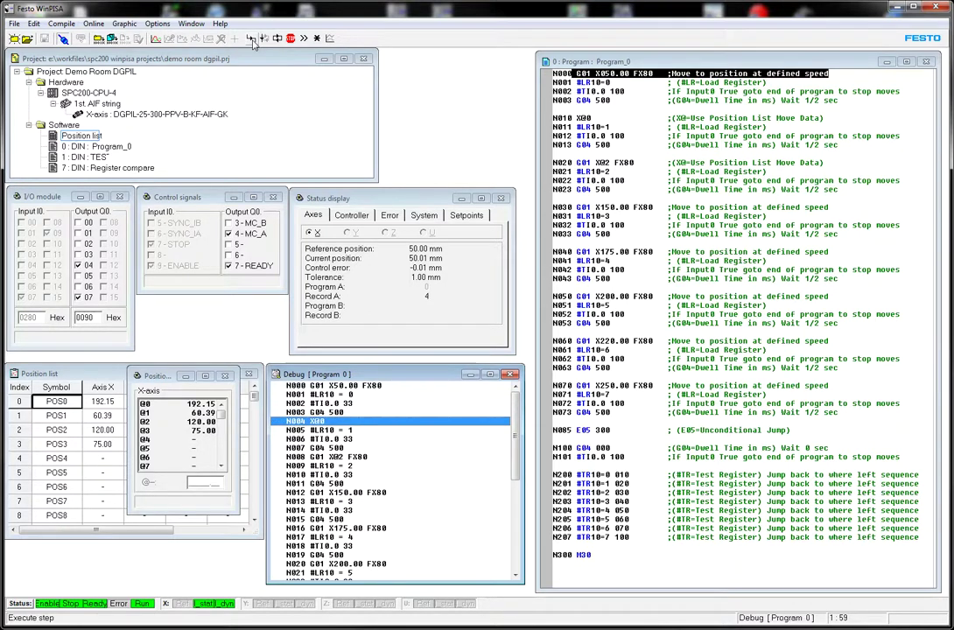
{"action": "left_click", "coordinate": [253, 41]}
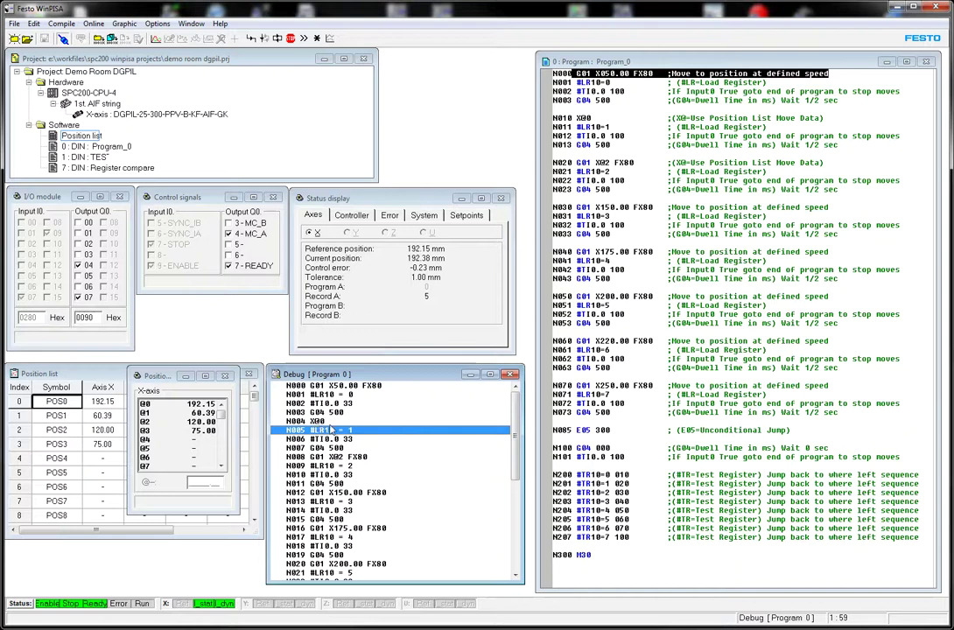
- Move the small X-axis position window lower to uncover the Axis Y, Z and U columns
{"action": "left_click_drag", "start_coordinate": [830, 117], "coordinate": [671, 117]}
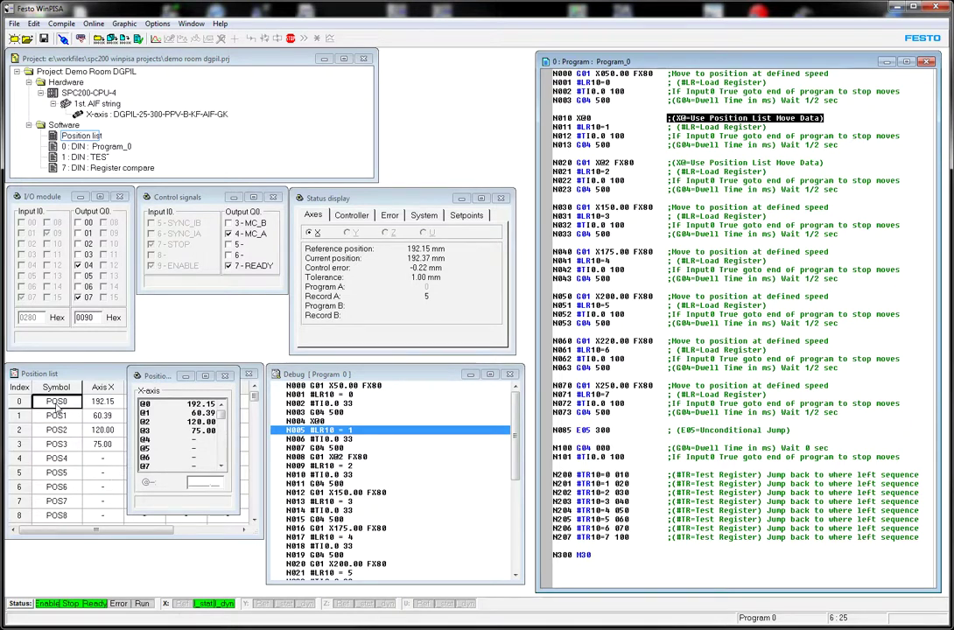
{"action": "left_click_drag", "start_coordinate": [155, 376], "coordinate": [159, 425]}
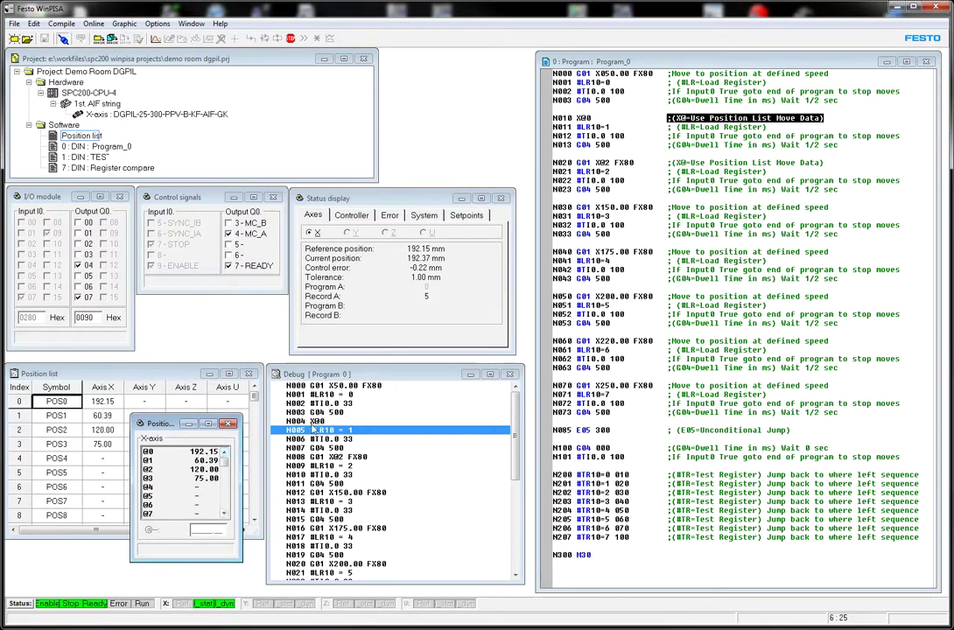
{"action": "left_click_drag", "start_coordinate": [170, 424], "coordinate": [172, 420]}
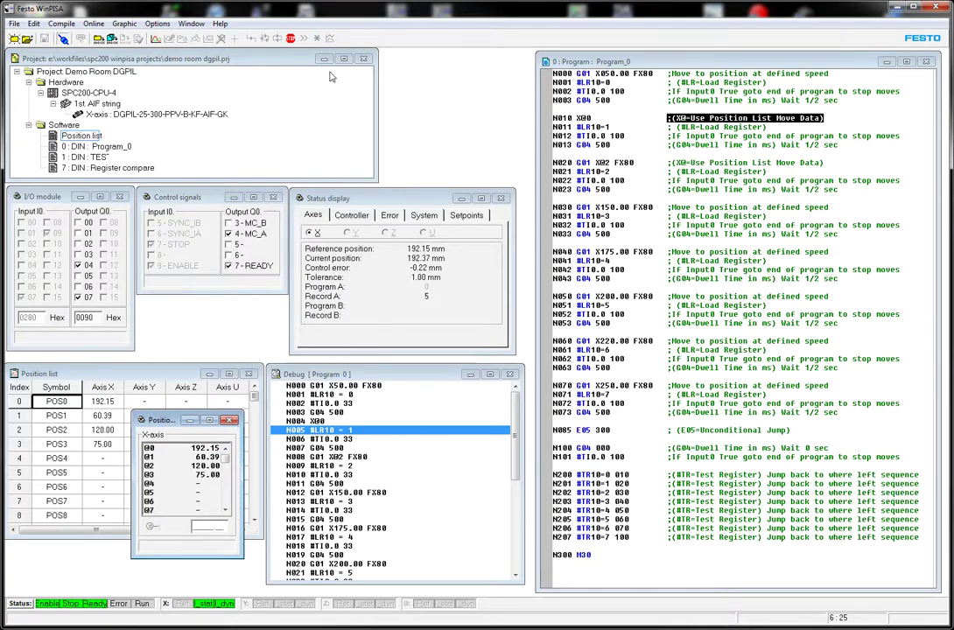
- Execute lines N005, N006 and N007 as single steps from the listing's context menu
{"action": "right_click", "coordinate": [323, 433]}
{"action": "left_click", "coordinate": [355, 438]}
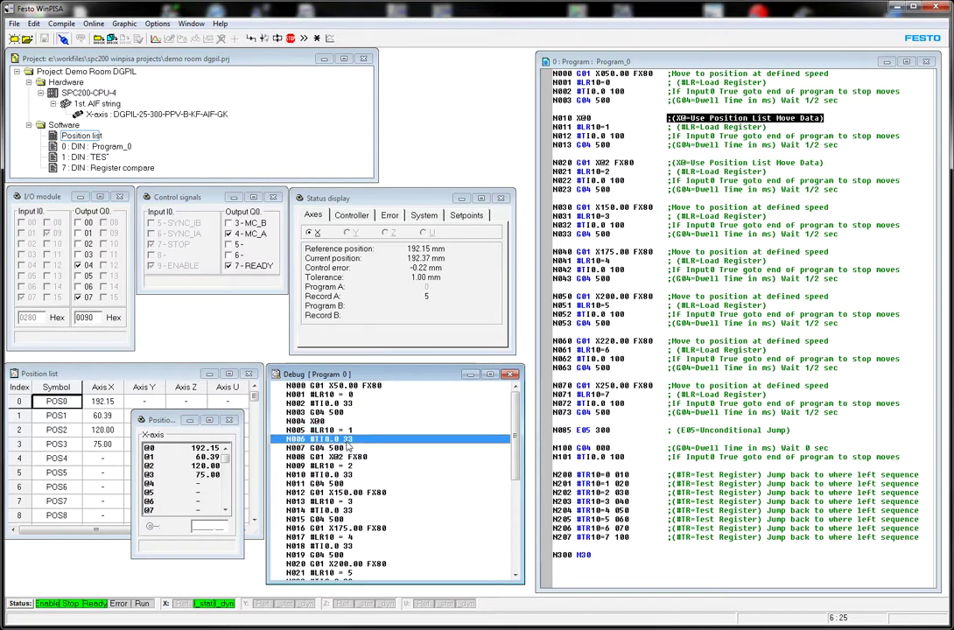
{"action": "right_click", "coordinate": [344, 447]}
{"action": "left_click", "coordinate": [357, 449]}
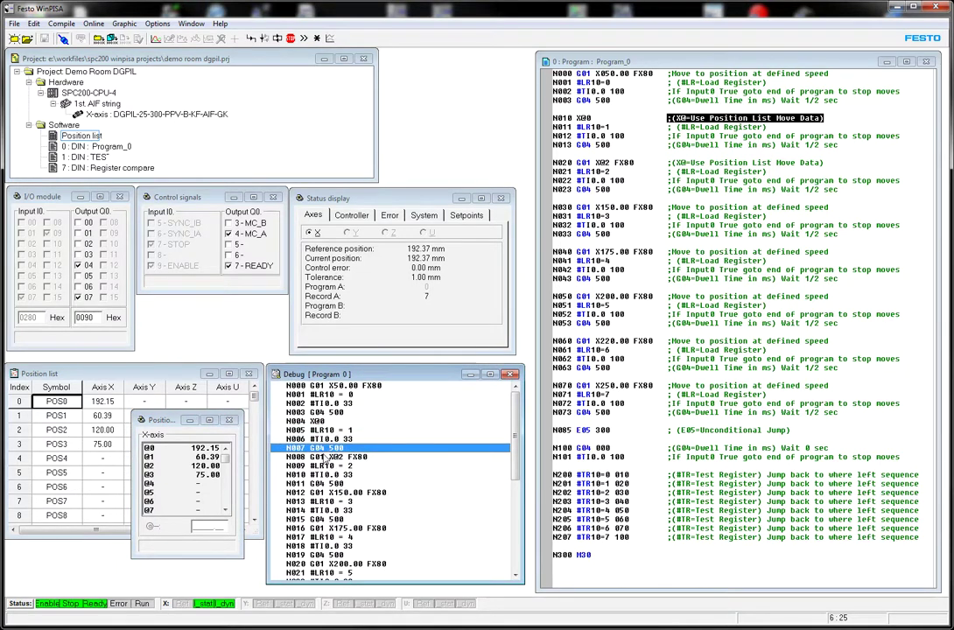
{"action": "right_click", "coordinate": [338, 450]}
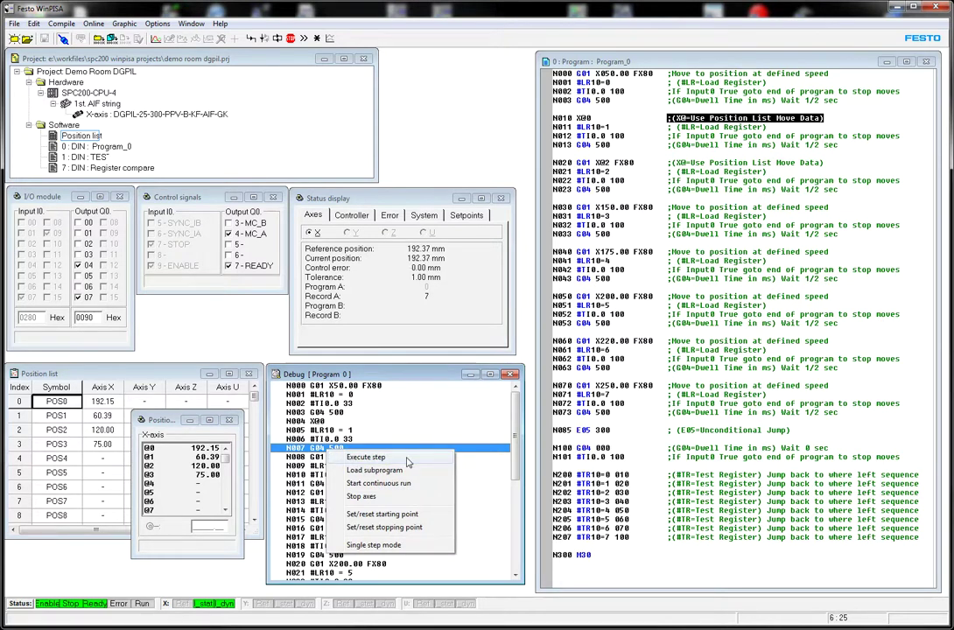
{"action": "left_click", "coordinate": [384, 460]}
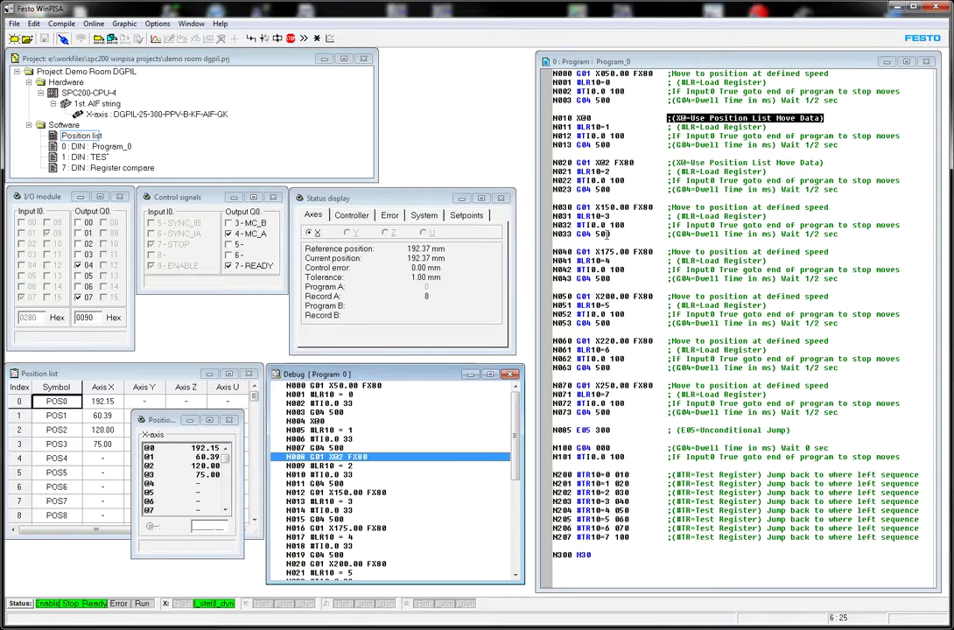
{"action": "left_click_drag", "start_coordinate": [824, 163], "coordinate": [552, 163]}
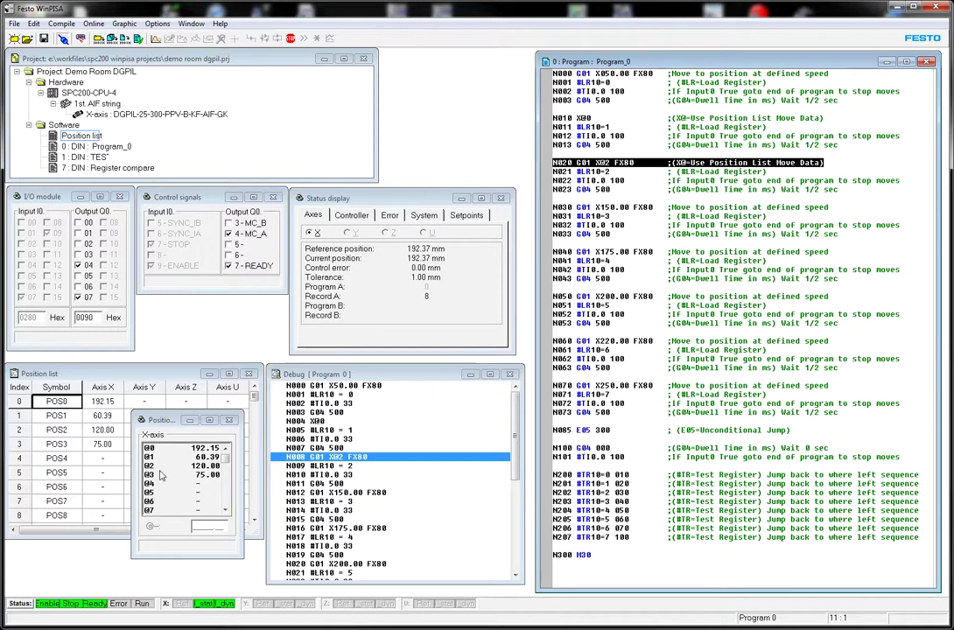
- Execute lines N008 and N009, moving the axis to 120 mm
{"action": "right_click", "coordinate": [354, 457]}
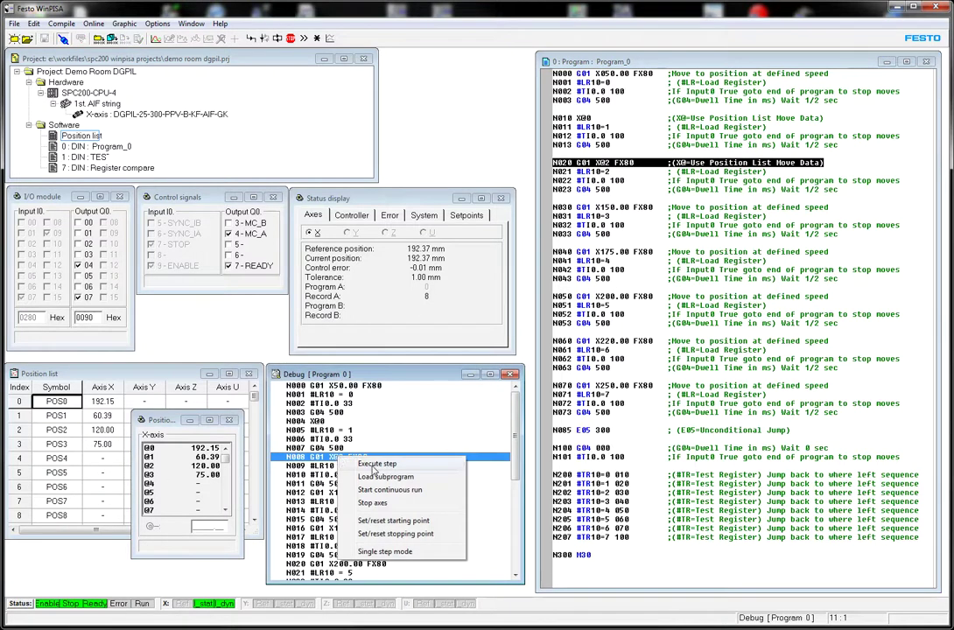
{"action": "left_click", "coordinate": [251, 42]}
{"action": "left_click", "coordinate": [250, 42]}
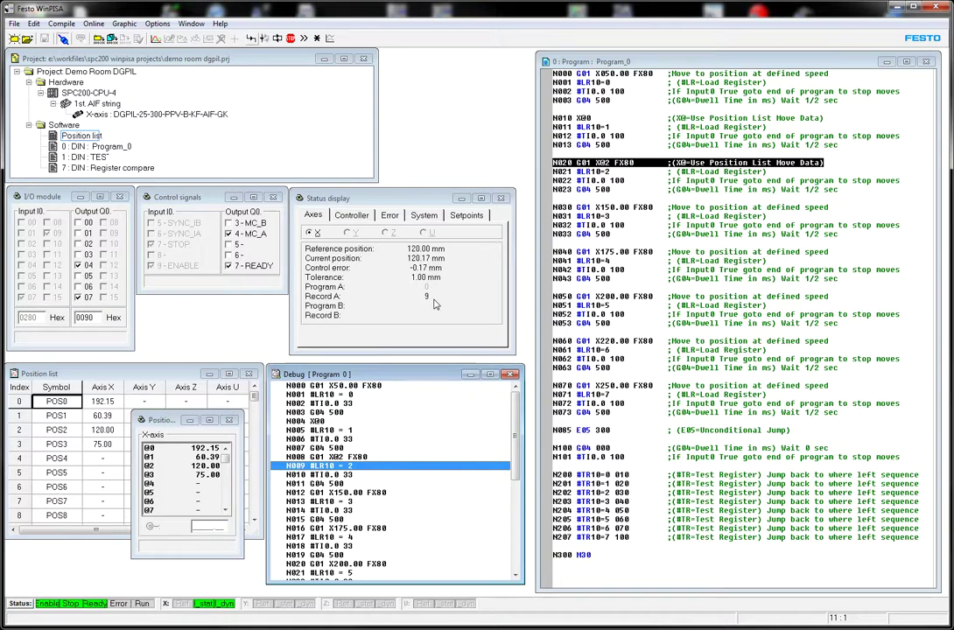
{"action": "right_click", "coordinate": [343, 493]}
{"action": "left_click", "coordinate": [386, 481]}
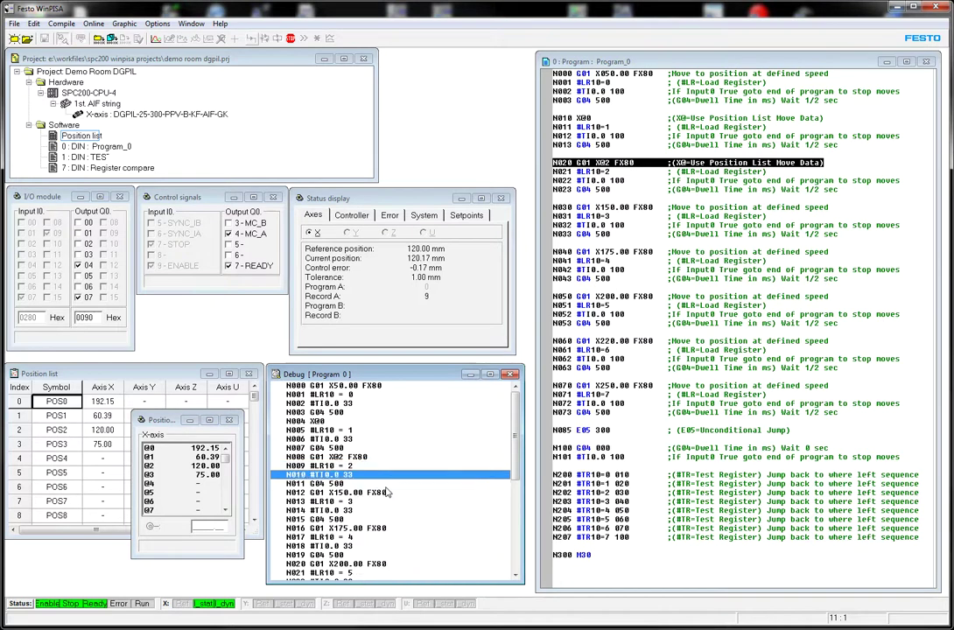
- Execute N010 and N011 through the dwell, leaving execution at N012 with the axis at 120.17 mm
{"action": "right_click", "coordinate": [361, 478]}
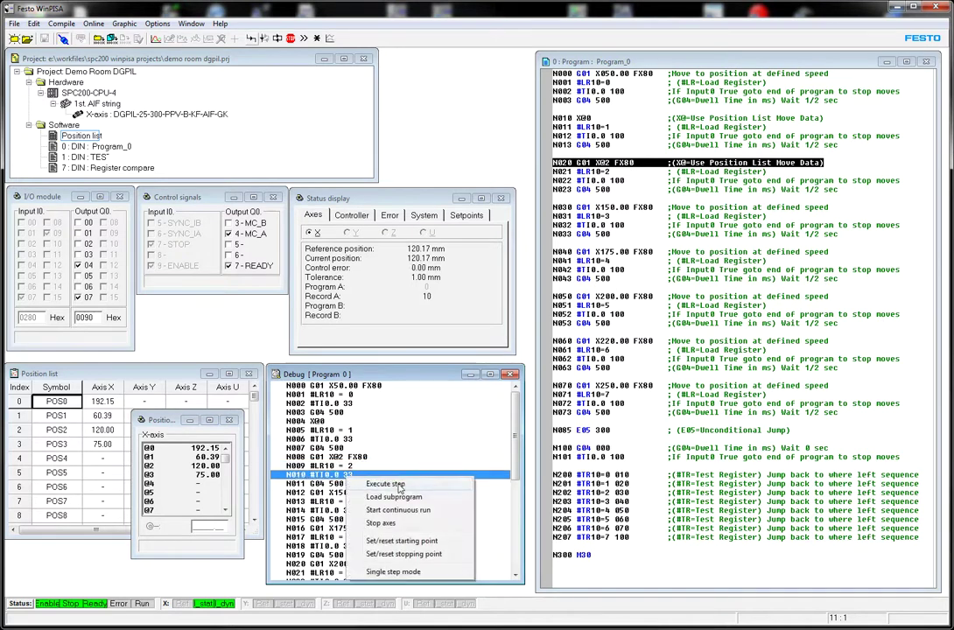
{"action": "left_click", "coordinate": [399, 486]}
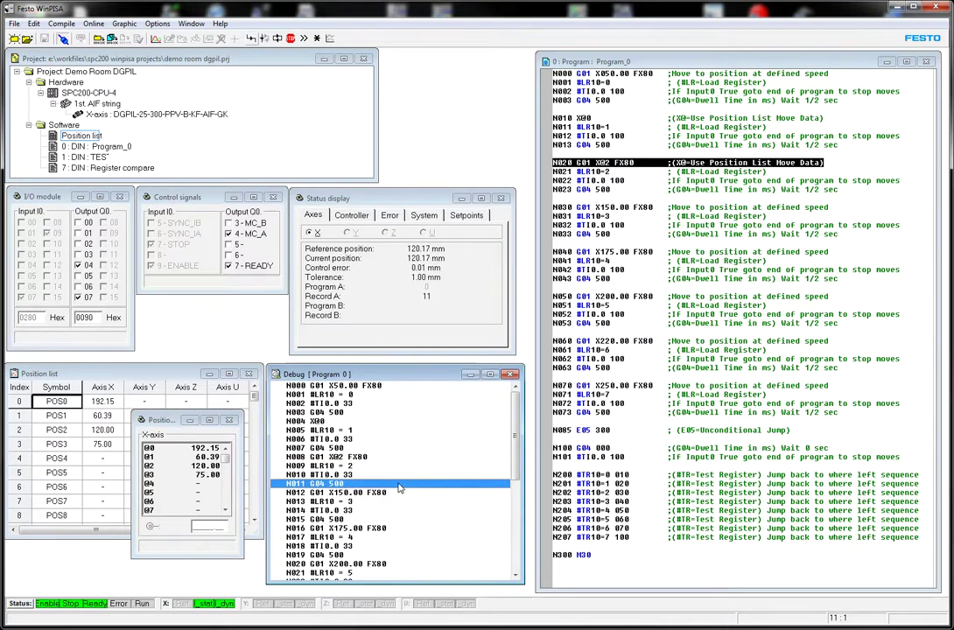
{"action": "right_click", "coordinate": [339, 484]}
{"action": "left_click", "coordinate": [317, 427]}
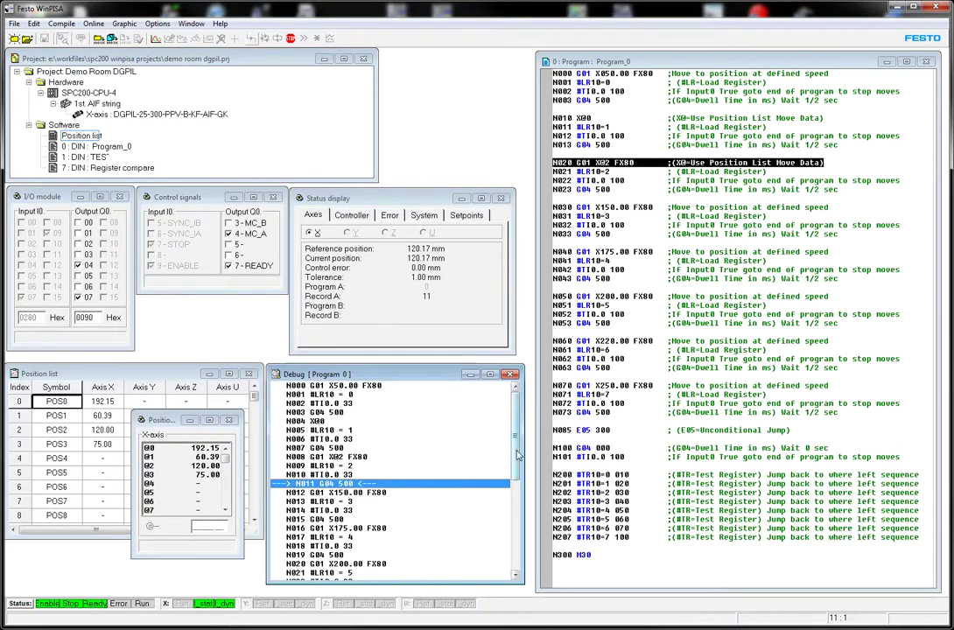
{"action": "right_click", "coordinate": [354, 488]}
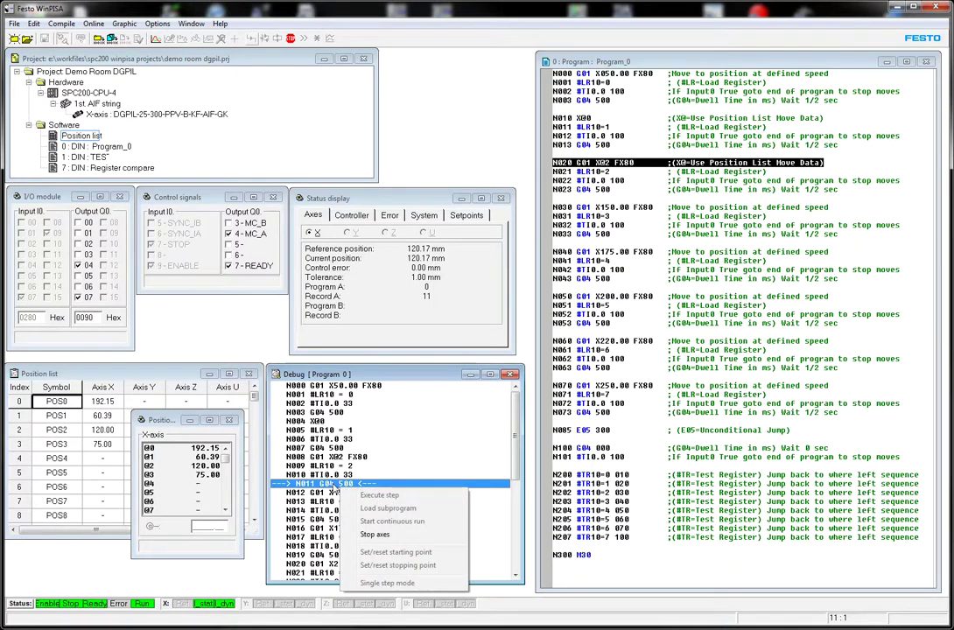
{"action": "left_click", "coordinate": [315, 492]}
- Run Program 0 continuously from N012, then stop the axis once it loops back to N003
{"action": "right_click", "coordinate": [311, 489]}
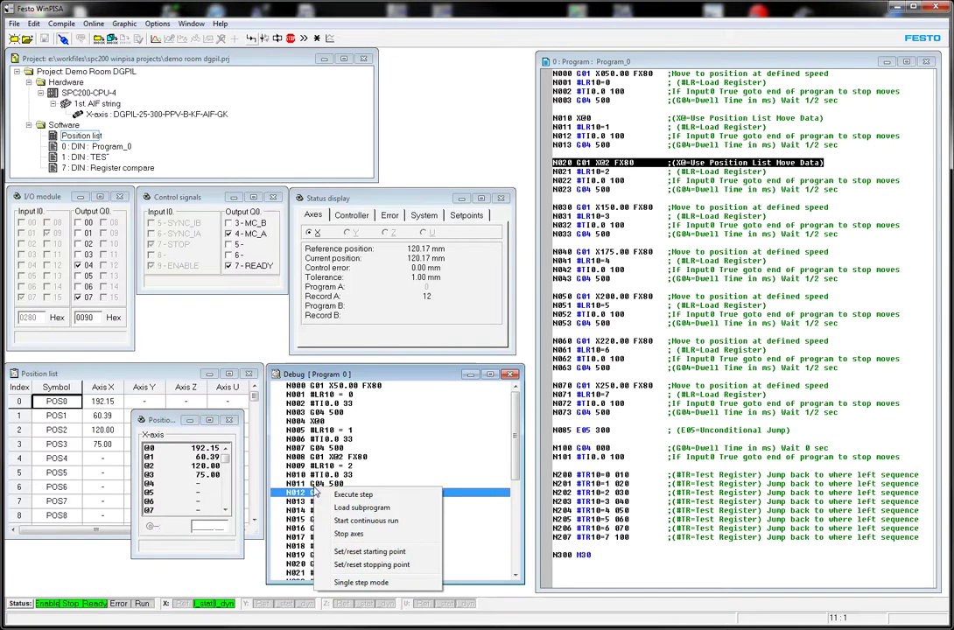
{"action": "left_click", "coordinate": [387, 523]}
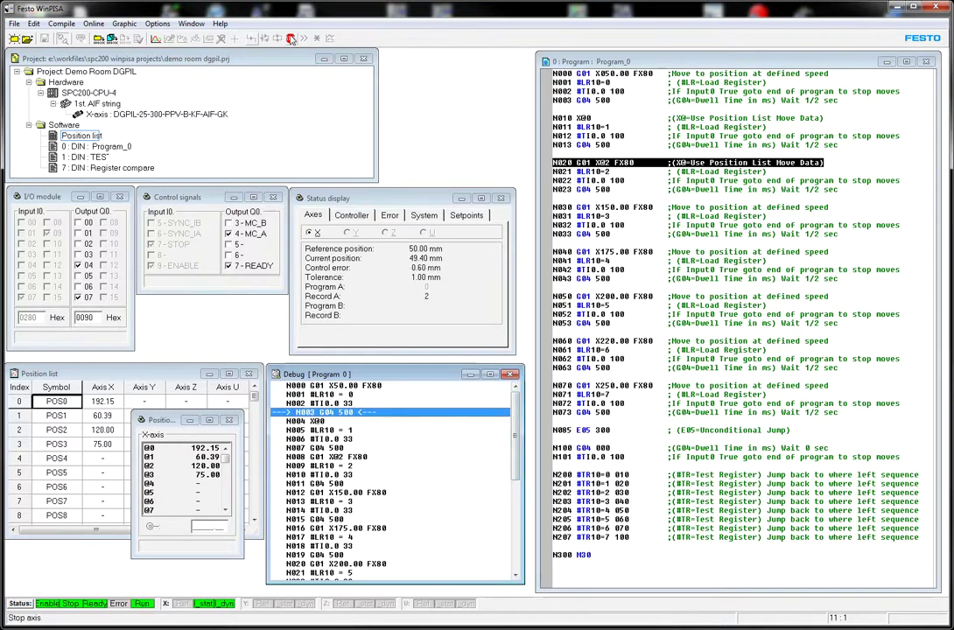
{"action": "left_click", "coordinate": [250, 37]}
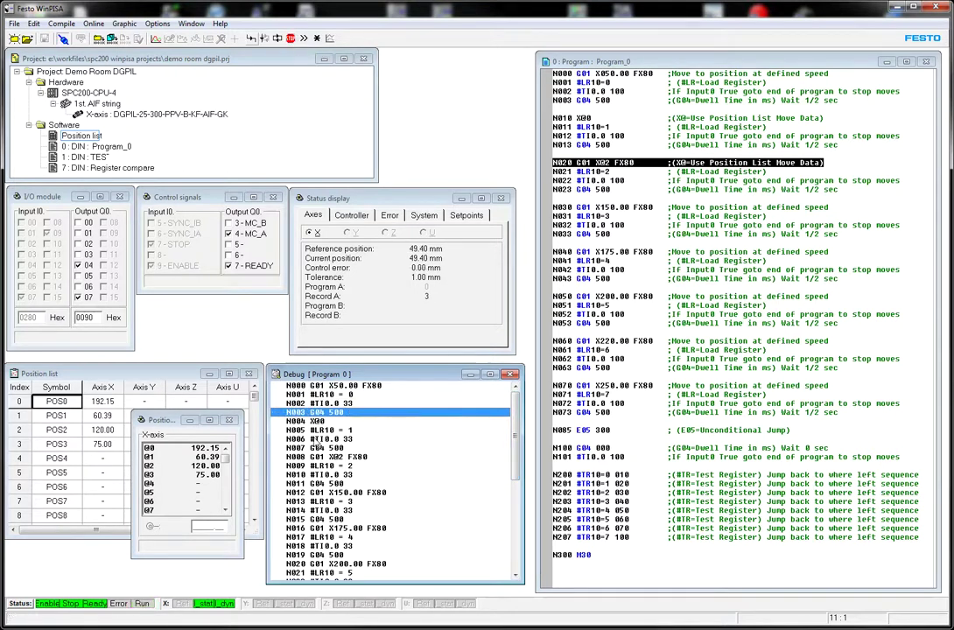
- Mark line N003 as a starting point in the debug listing
{"action": "right_click", "coordinate": [374, 414]}
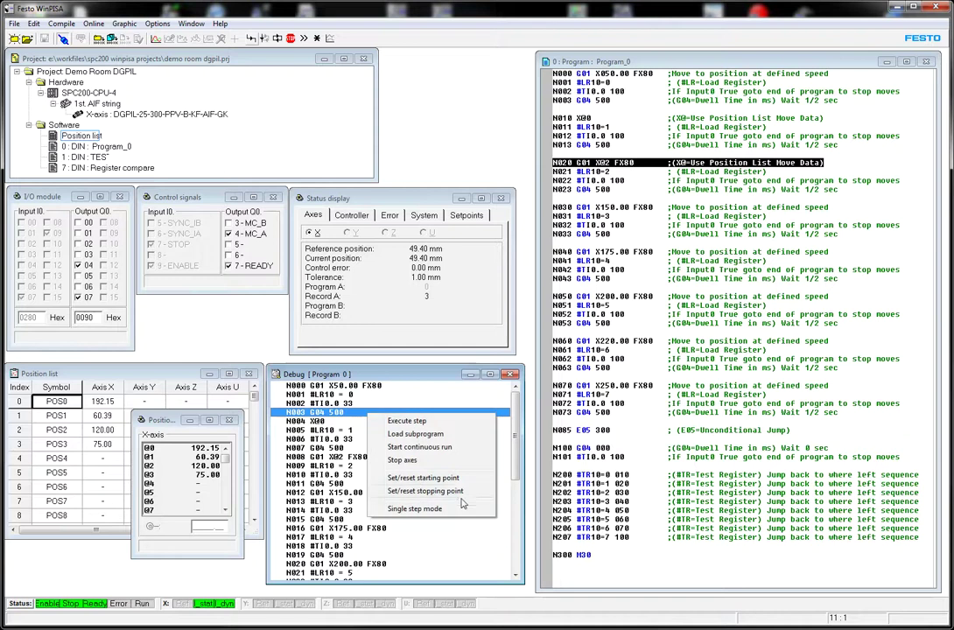
{"action": "left_click", "coordinate": [388, 479]}
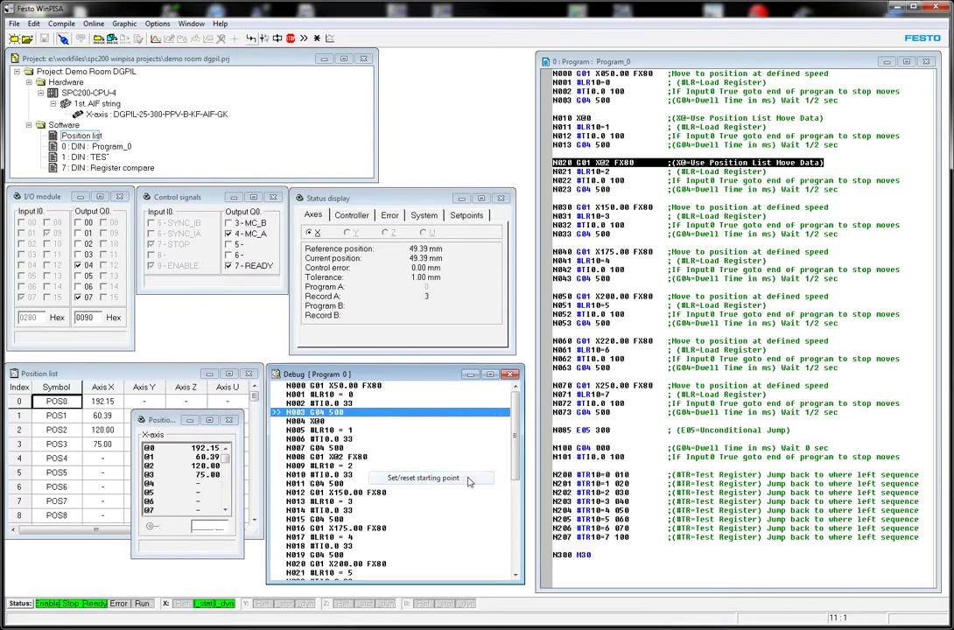
{"action": "left_click", "coordinate": [338, 404]}
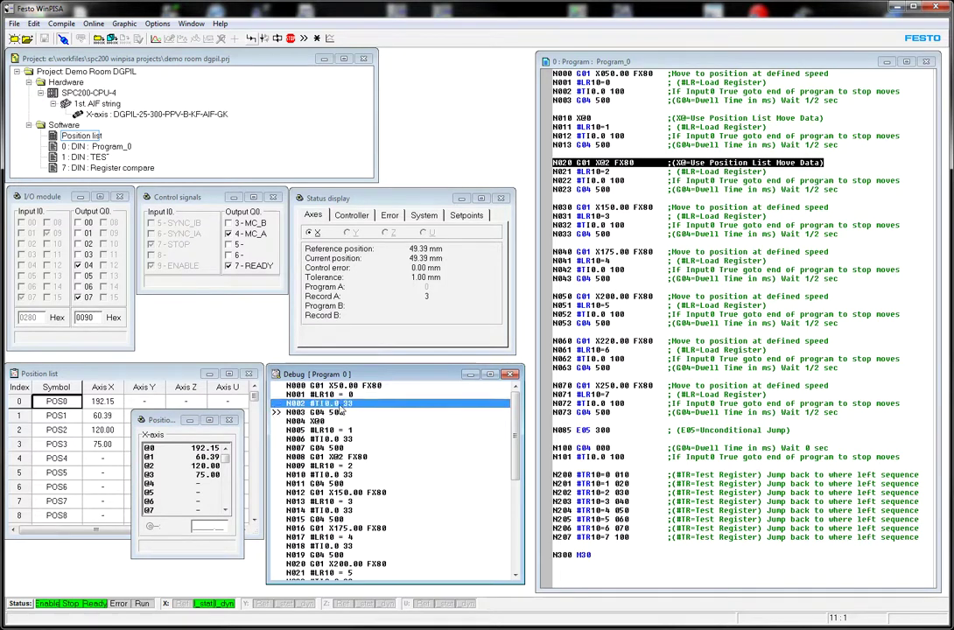
{"action": "left_click", "coordinate": [328, 386]}
- Set starting and stopping point markers on line N000
{"action": "right_click", "coordinate": [327, 386]}
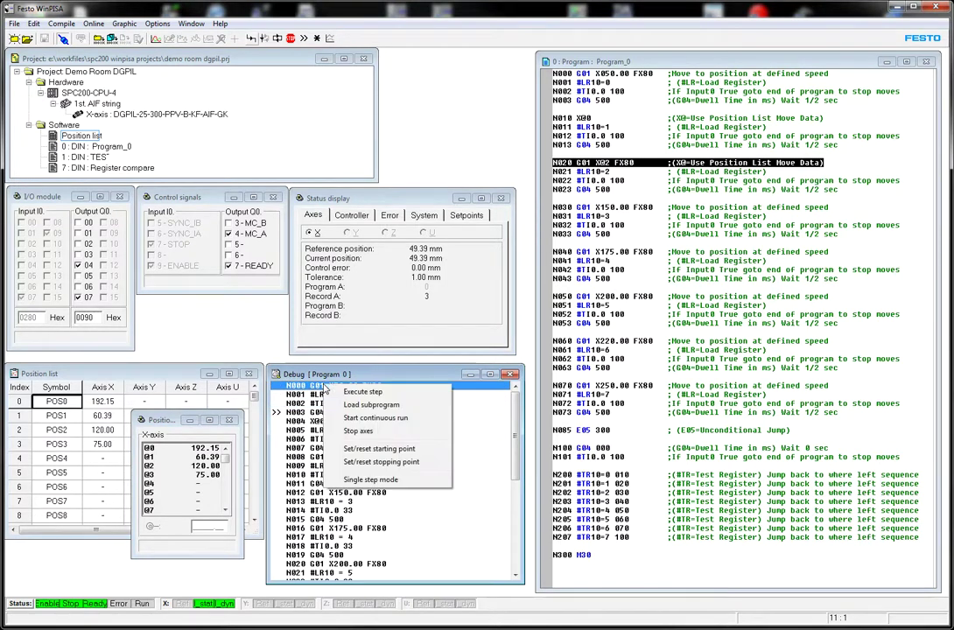
{"action": "left_click", "coordinate": [405, 450]}
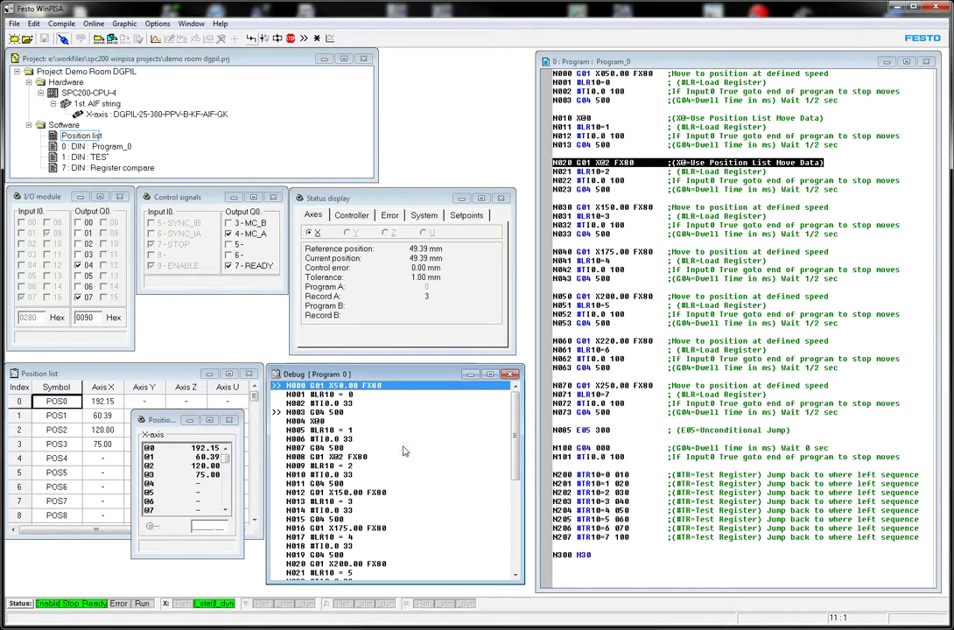
{"action": "right_click", "coordinate": [321, 388]}
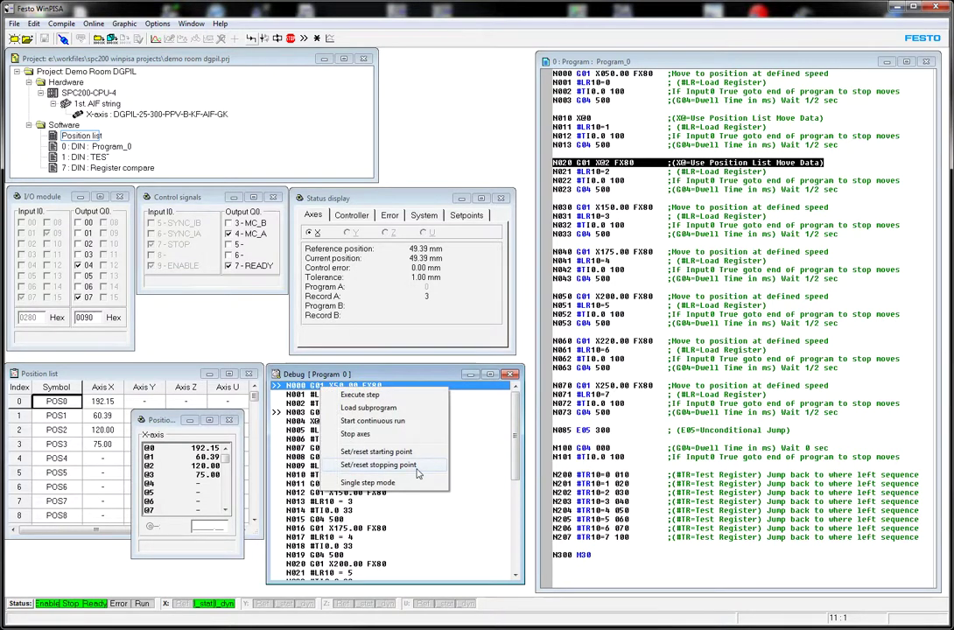
{"action": "left_click", "coordinate": [413, 466]}
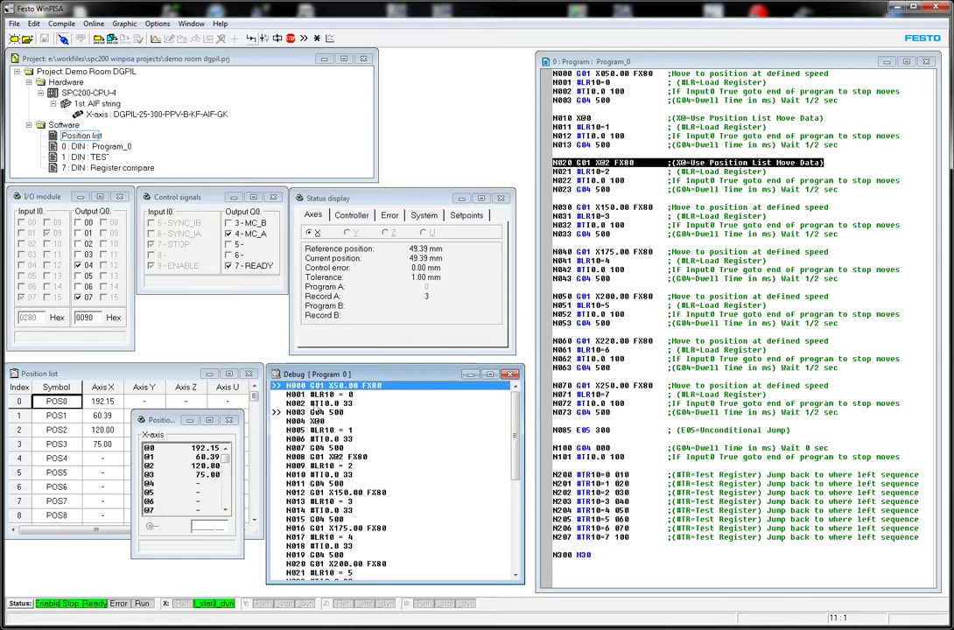
- Run the marked section continuously, then stop the axis at N007
{"action": "left_click", "coordinate": [280, 41]}
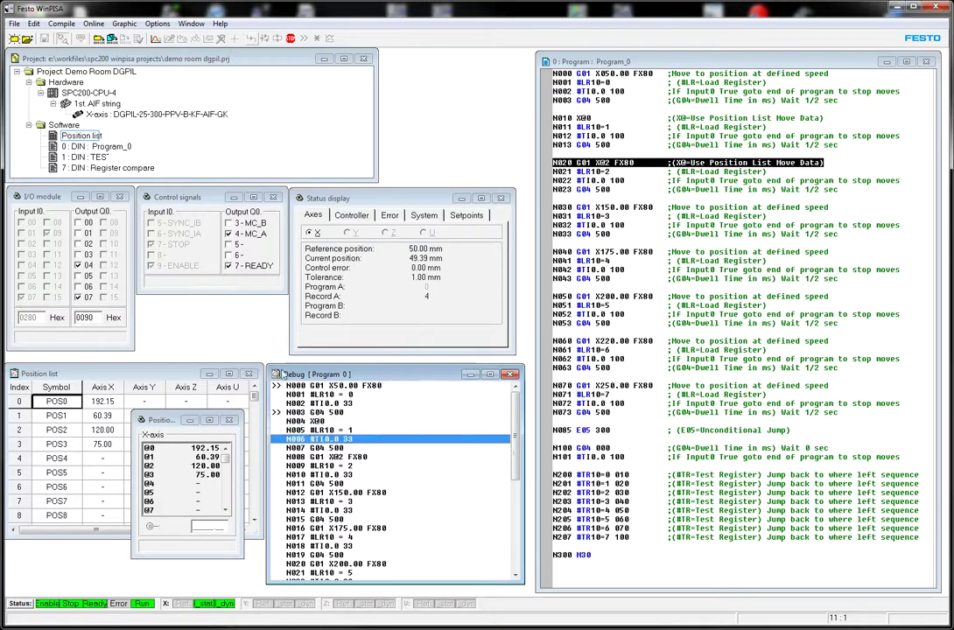
{"action": "left_click", "coordinate": [290, 37]}
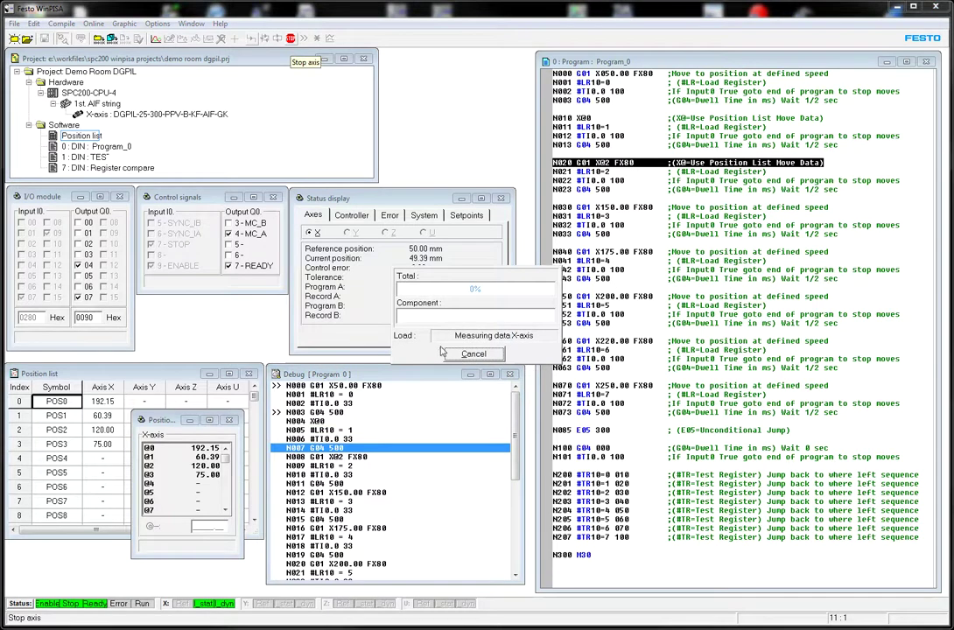